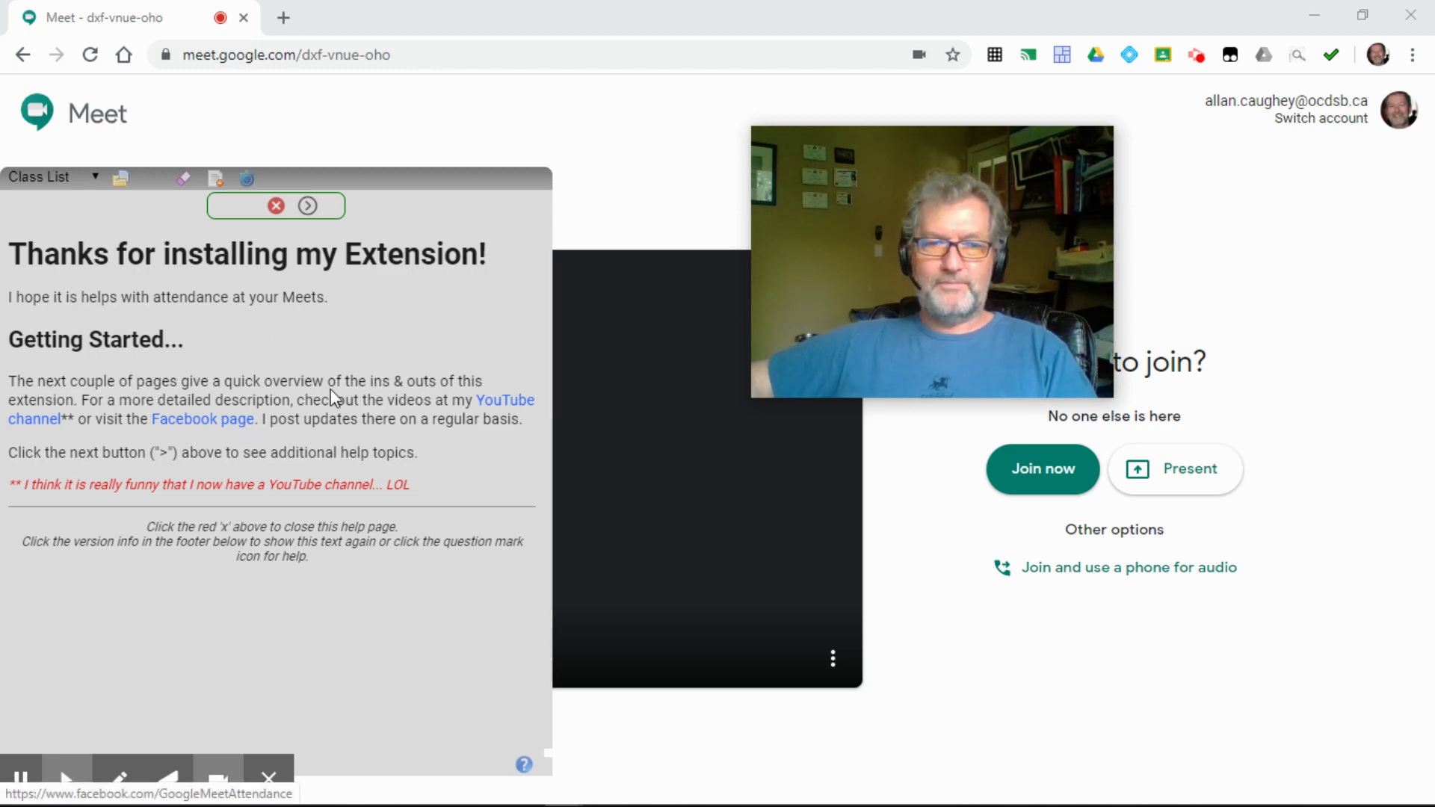
Page through the attendance extension's help topics up to Monitoring Who's There, and go back to Starting the Meet.
{"action": "left_click", "coordinate": [307, 207]}
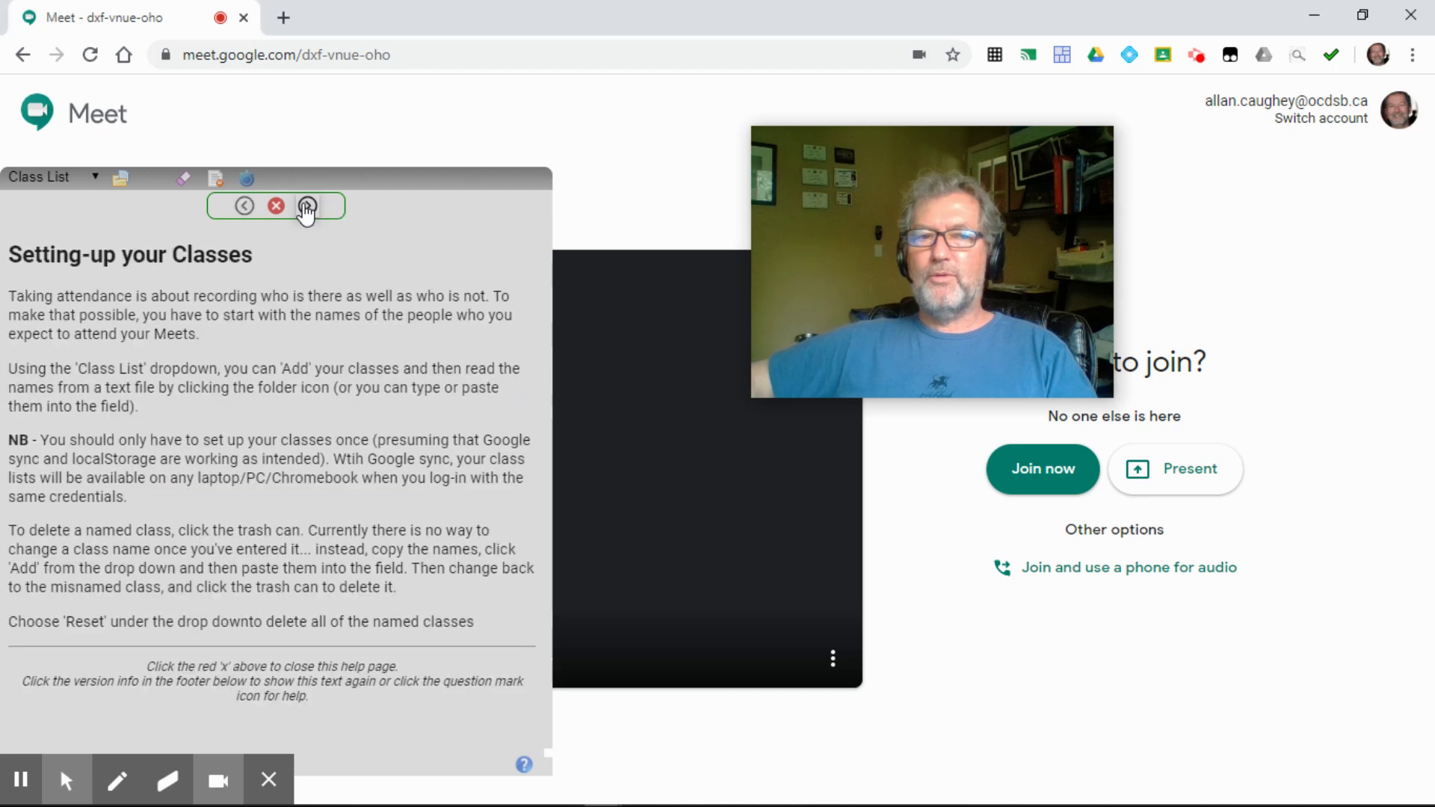
{"action": "left_click", "coordinate": [308, 207]}
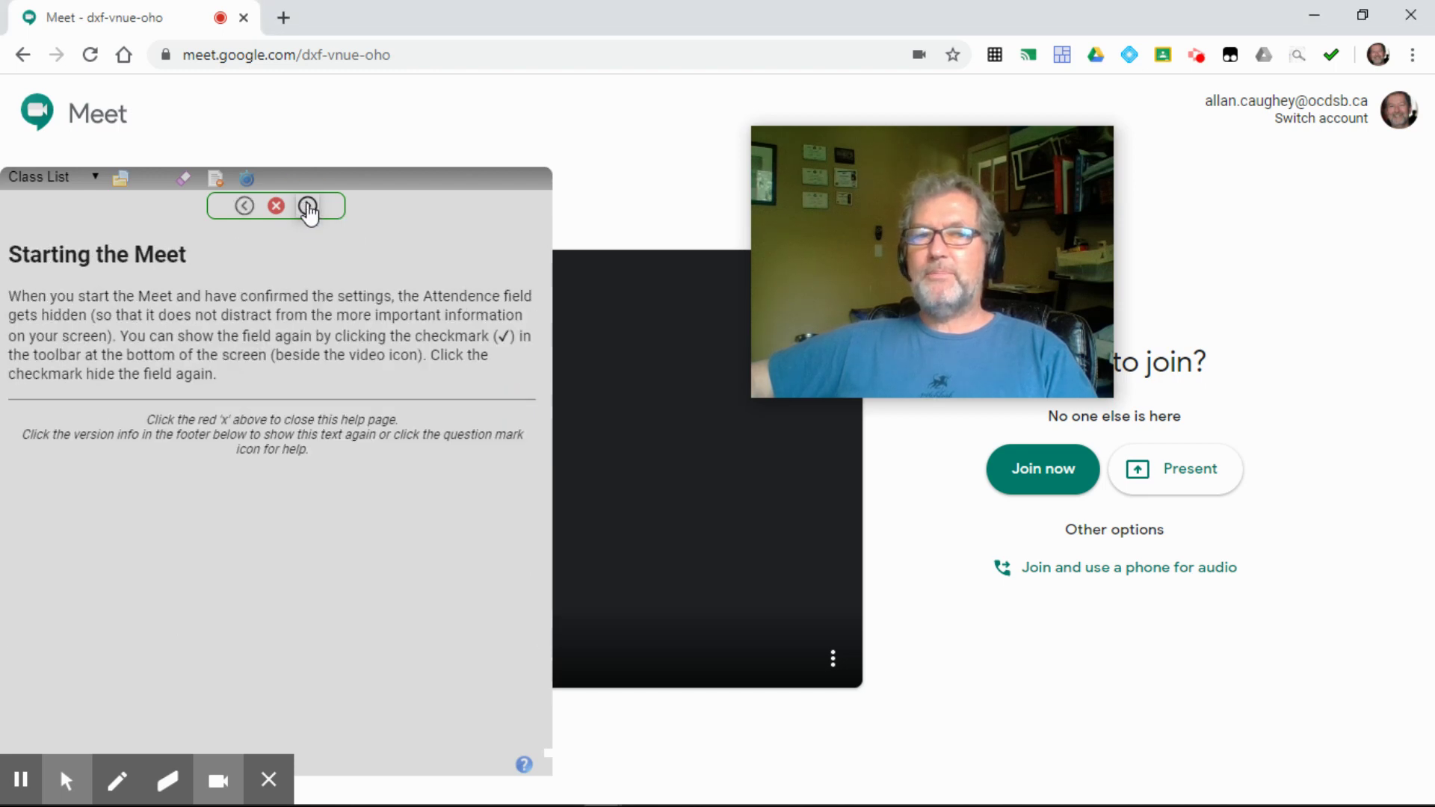
{"action": "left_click", "coordinate": [307, 208]}
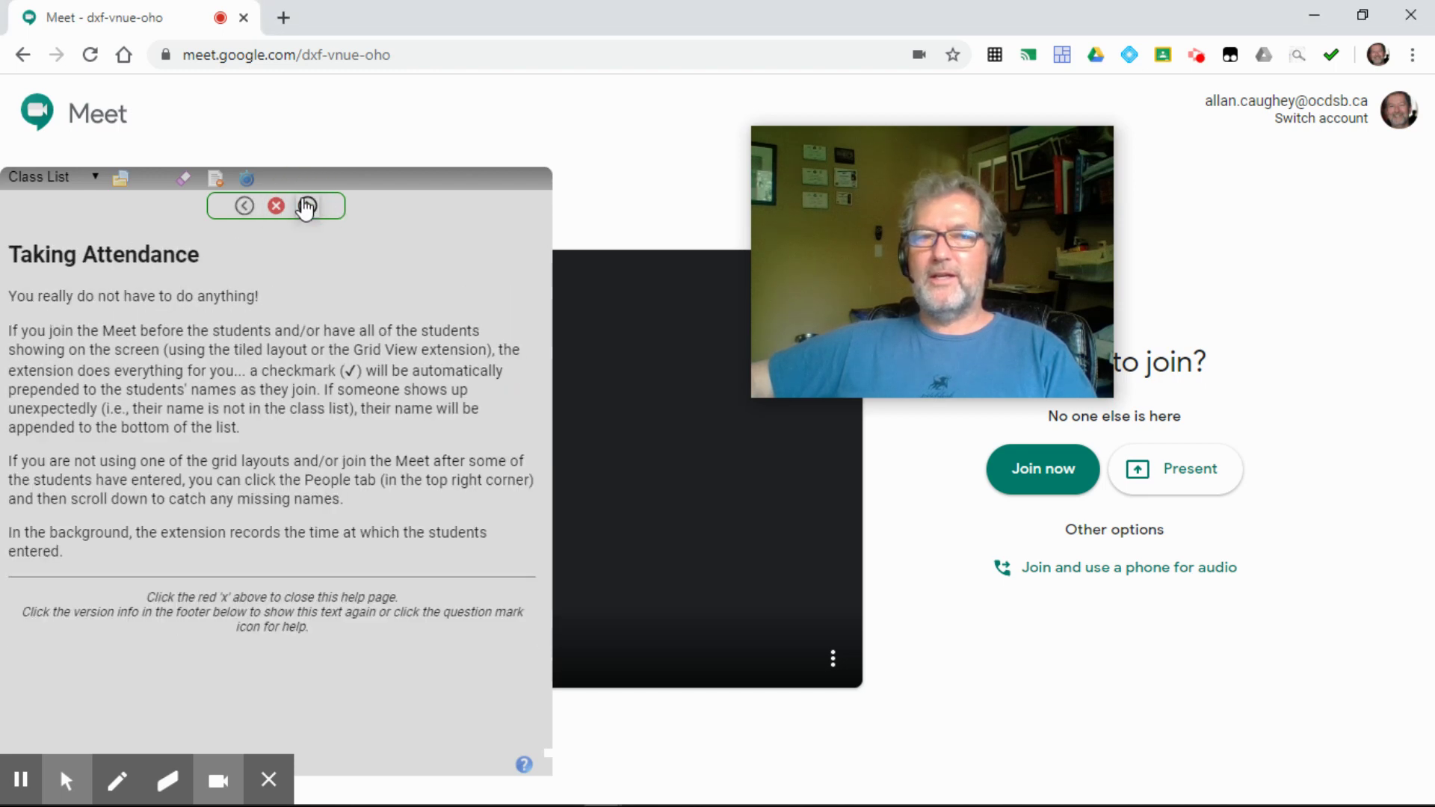
{"action": "left_click", "coordinate": [307, 208]}
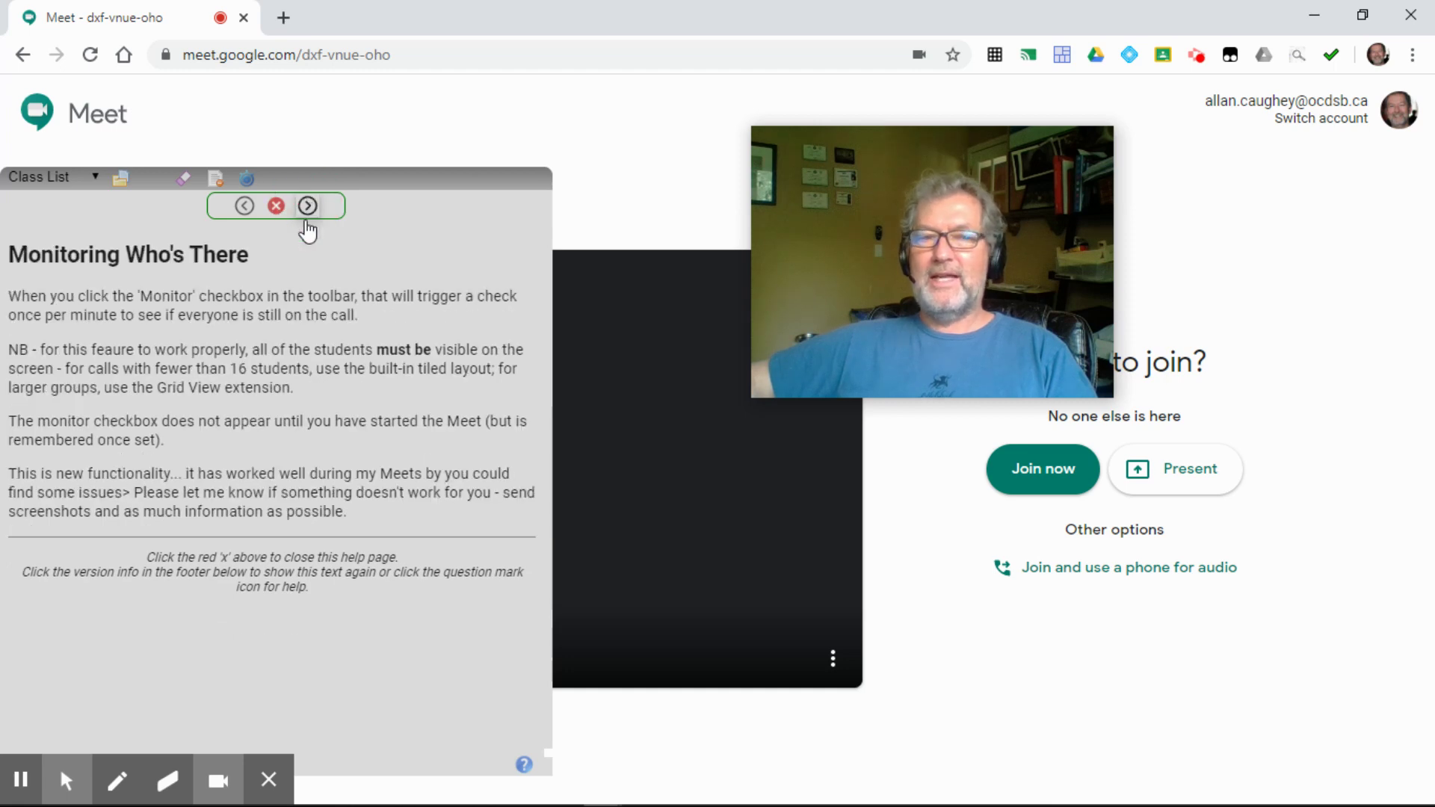
{"action": "left_click", "coordinate": [244, 206]}
{"action": "left_click", "coordinate": [244, 206]}
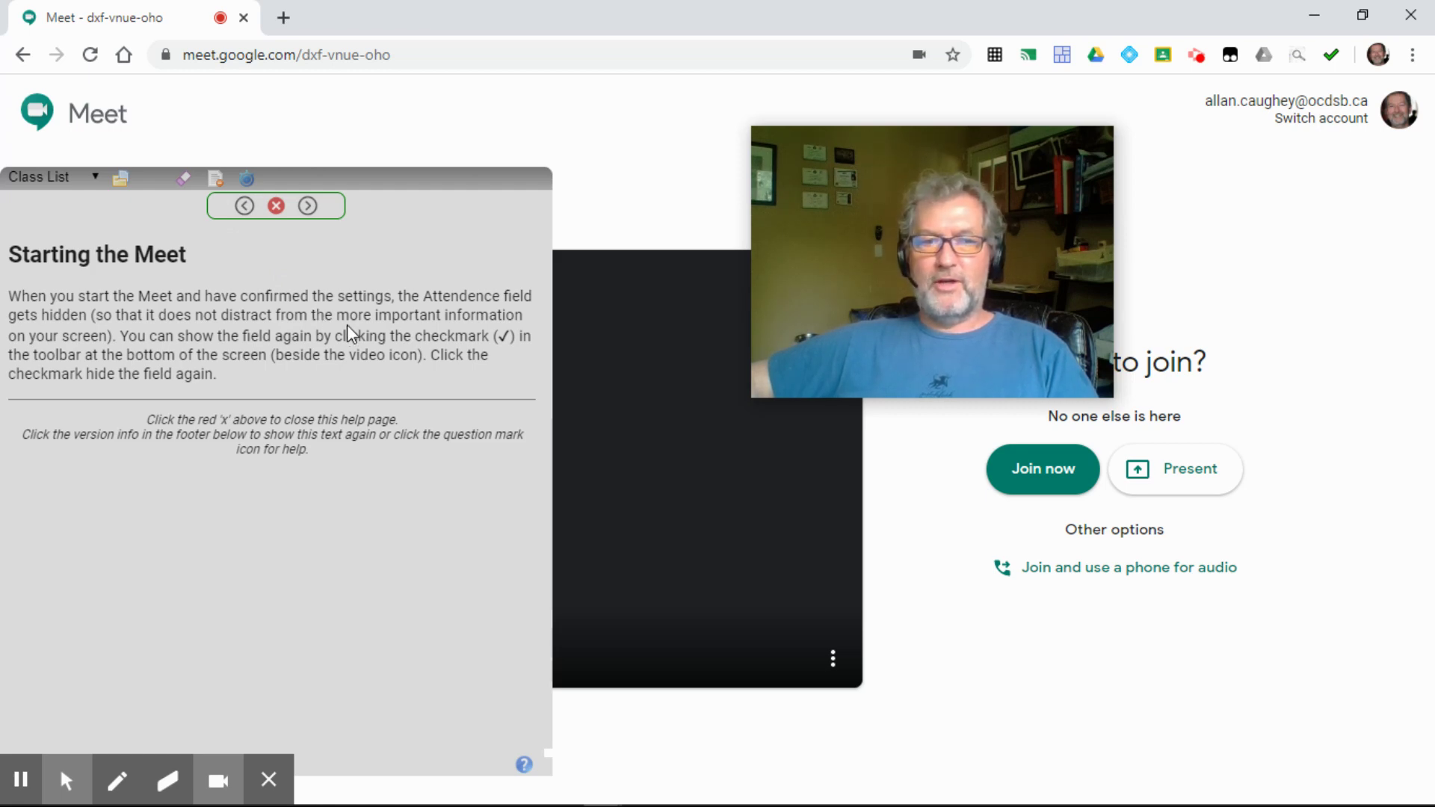
Move the attendance panel over the camera preview, beside the Meet logo, and close its help page.
{"action": "left_click_drag", "start_coordinate": [345, 179], "coordinate": [461, 114]}
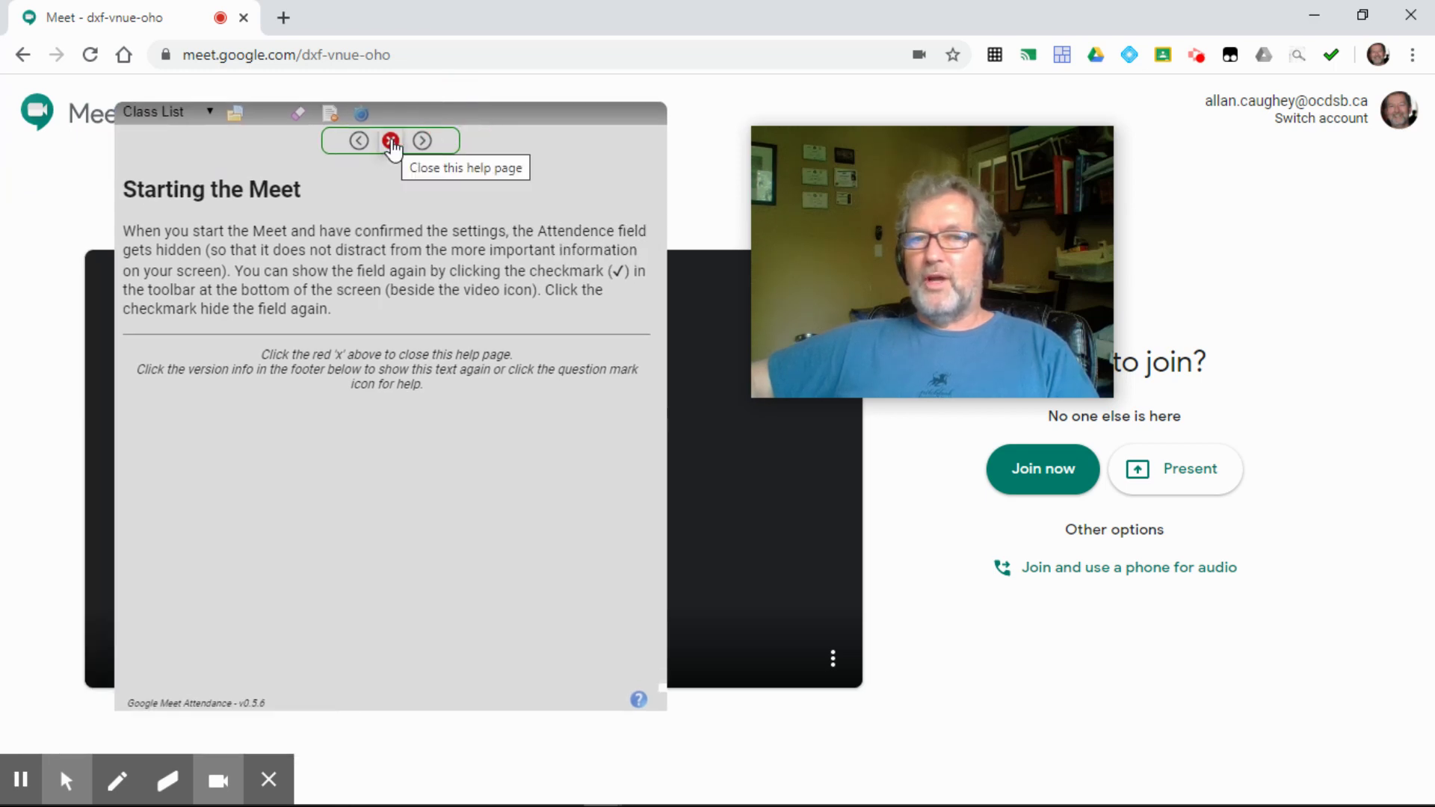
{"action": "left_click", "coordinate": [391, 142]}
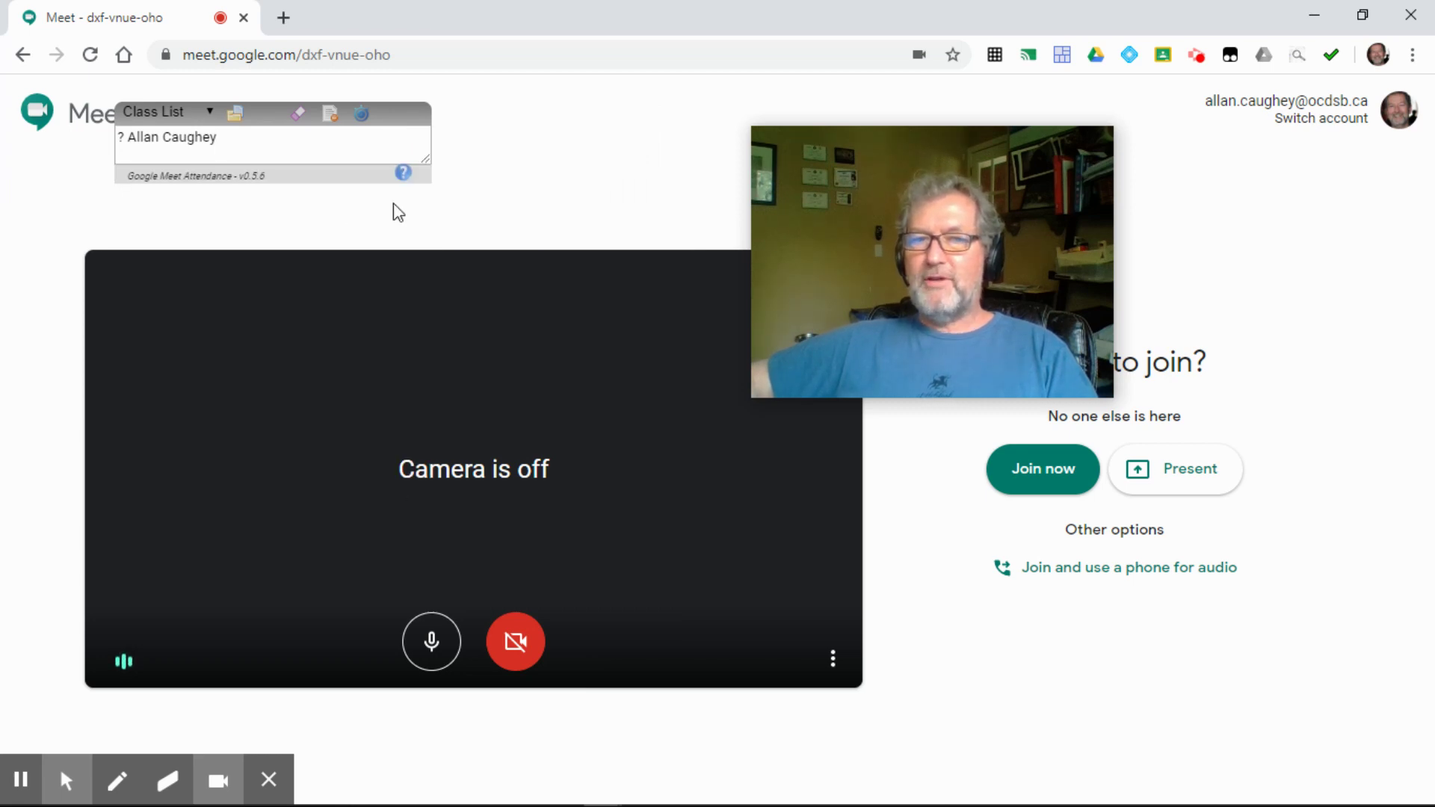
Review the attendance extension's getting-started help and the update notes for v0.5.6 and earlier versions, and close them.
{"action": "left_click", "coordinate": [404, 173]}
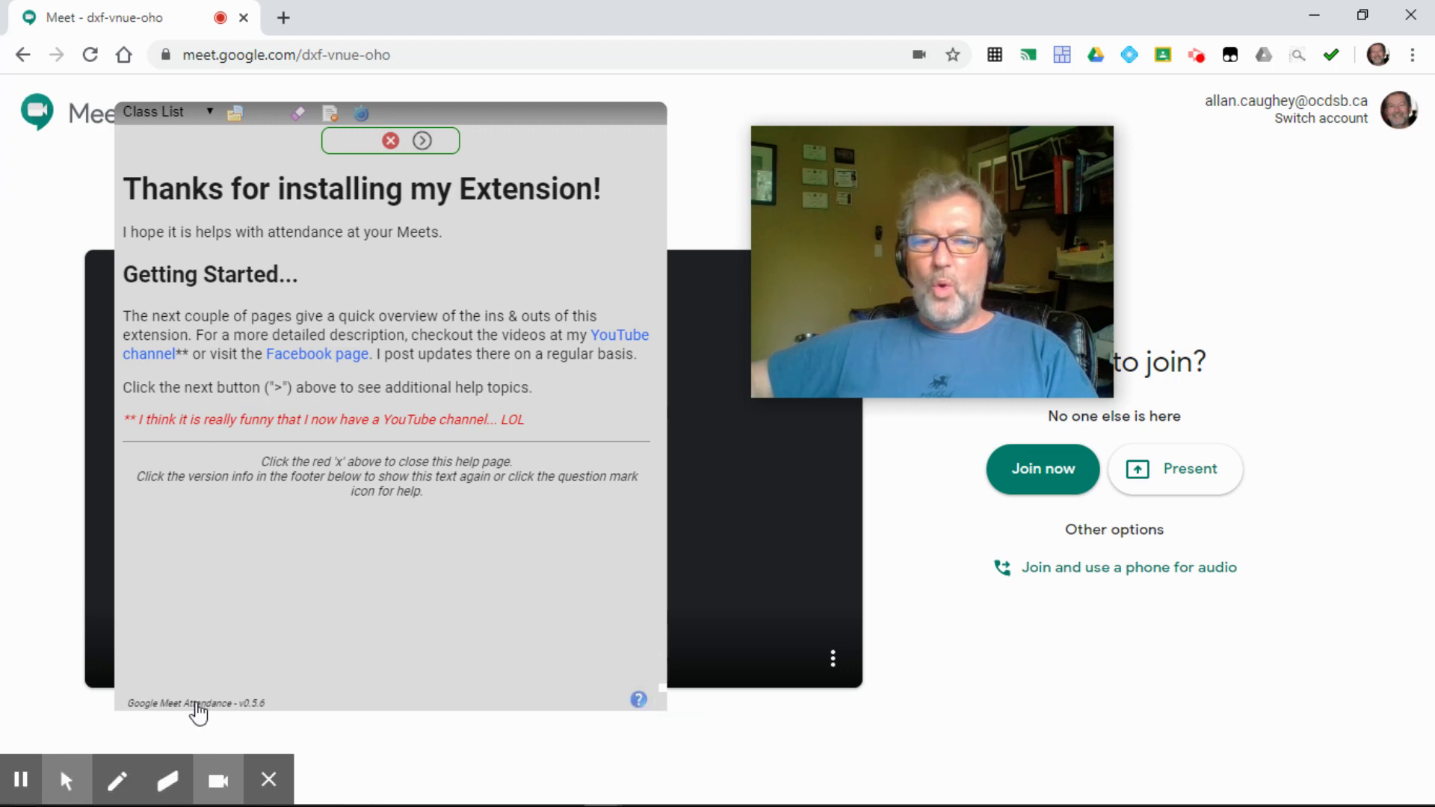
{"action": "mouse_move", "coordinate": [199, 712]}
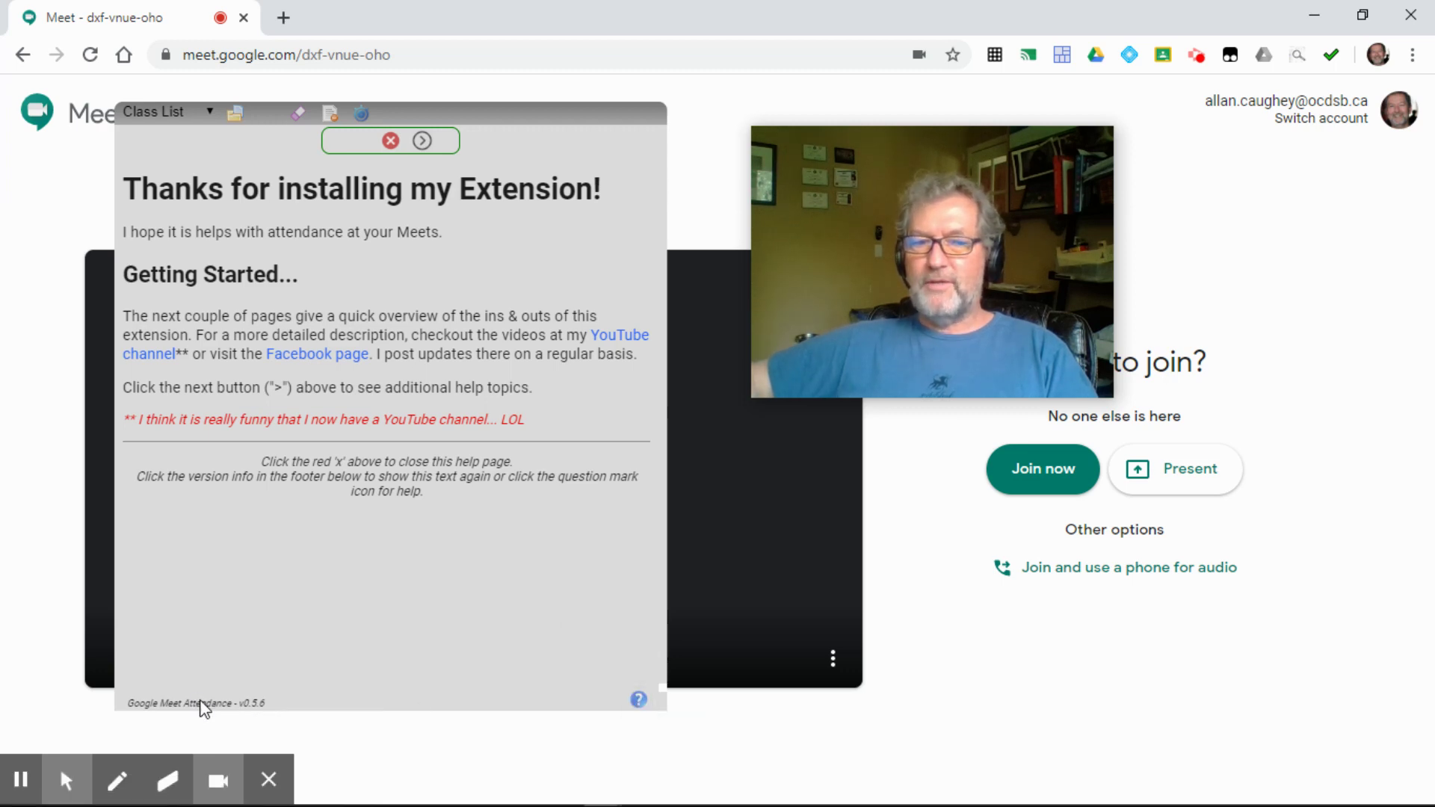
{"action": "left_click", "coordinate": [197, 707]}
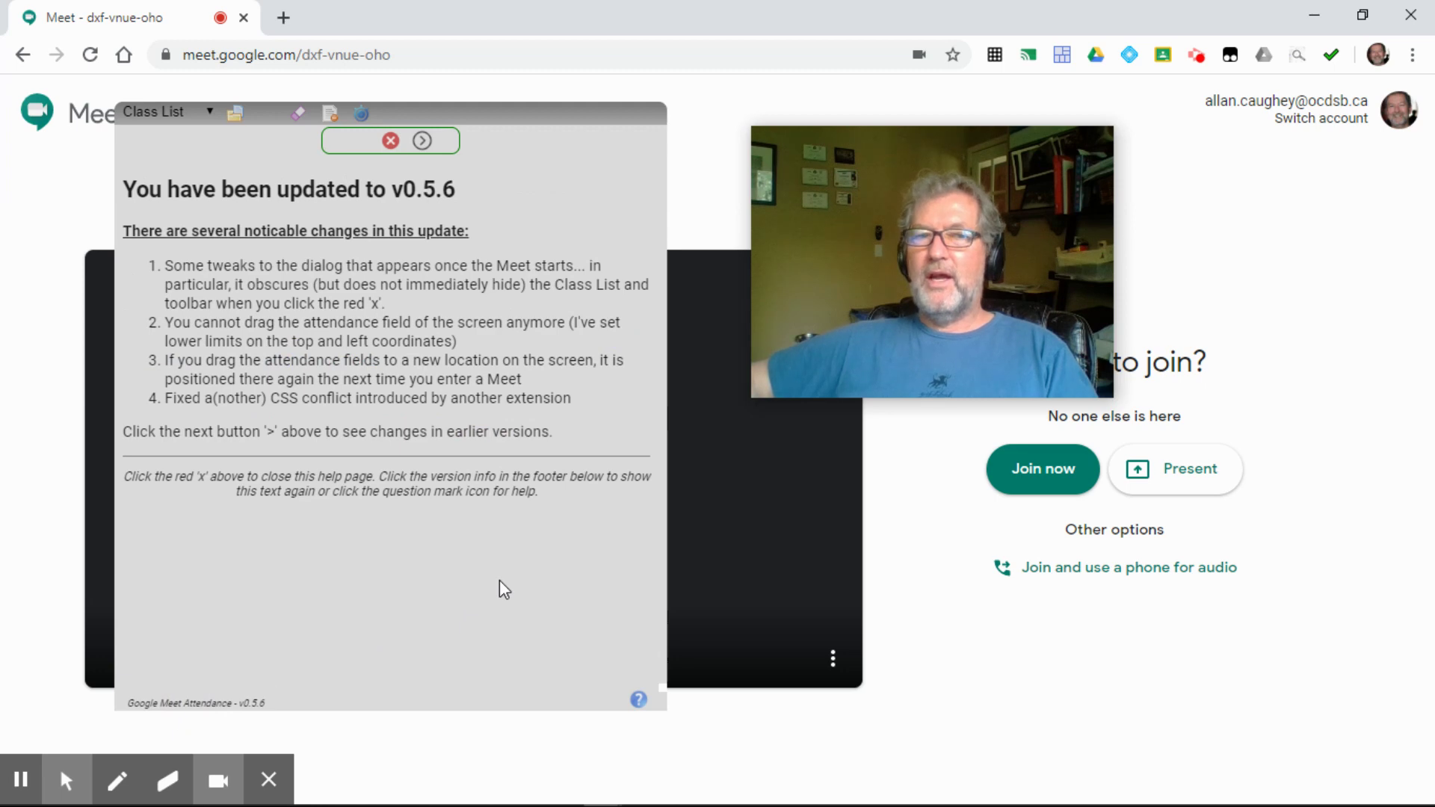
{"action": "left_click", "coordinate": [423, 142]}
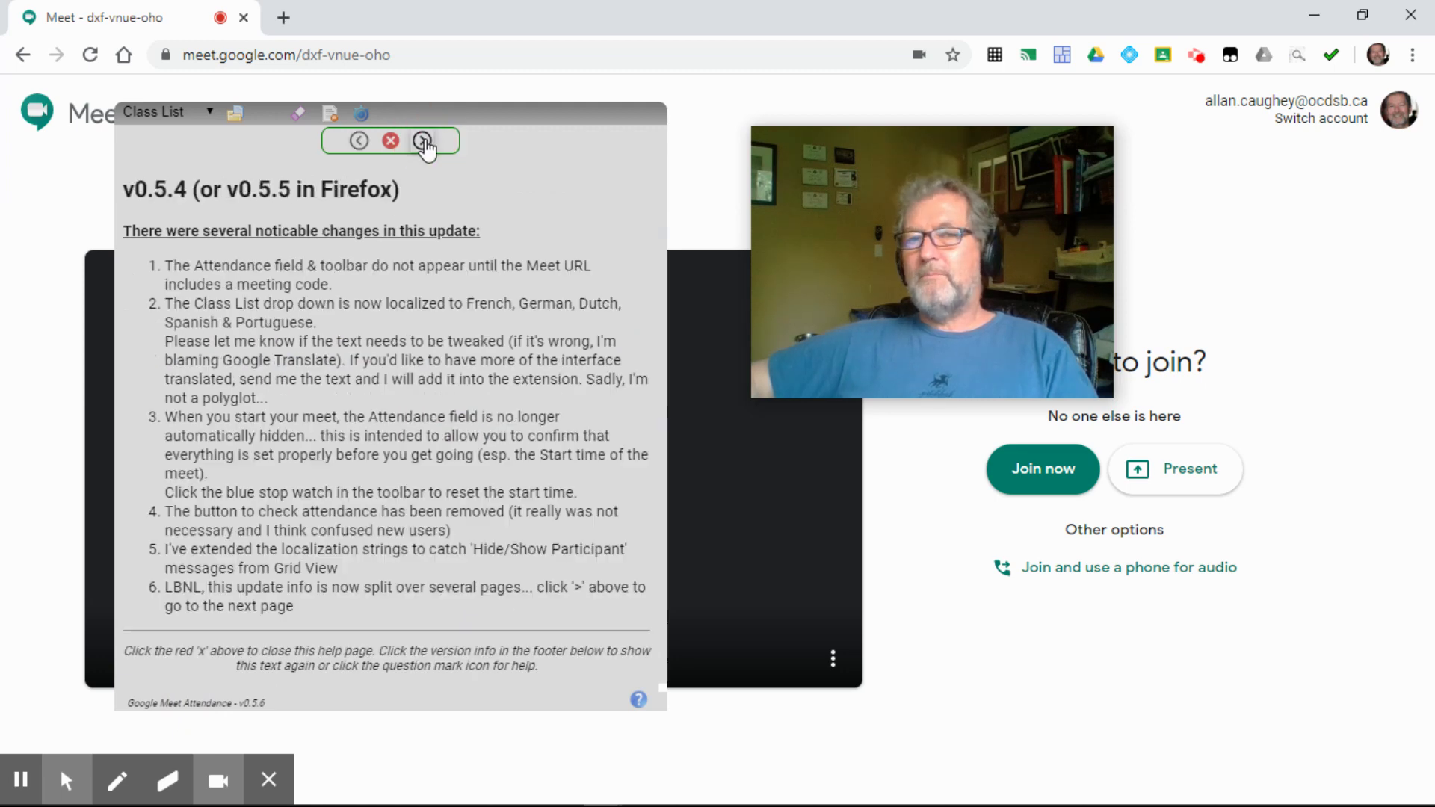
{"action": "left_click", "coordinate": [423, 141]}
{"action": "left_click", "coordinate": [353, 141]}
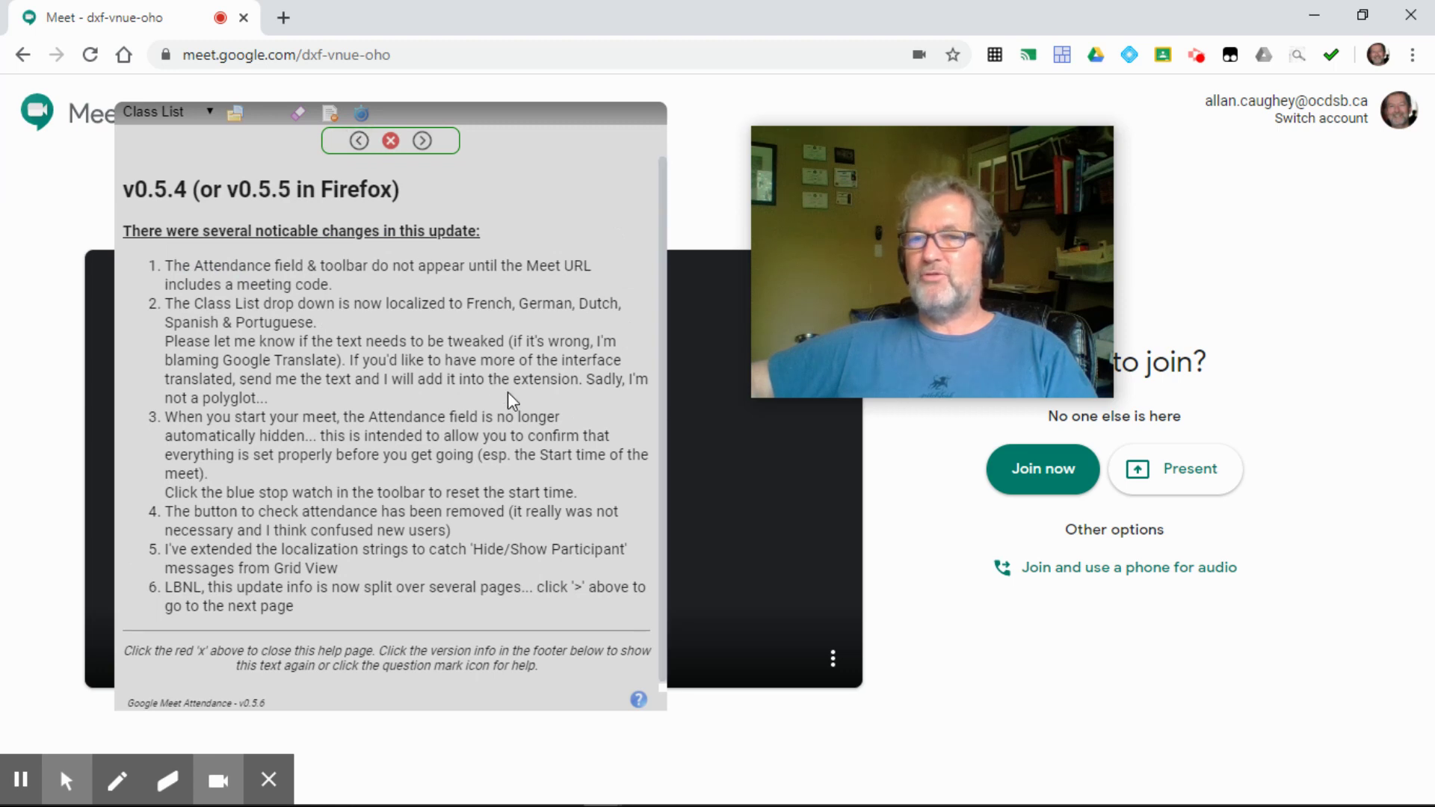
{"action": "left_click", "coordinate": [391, 140]}
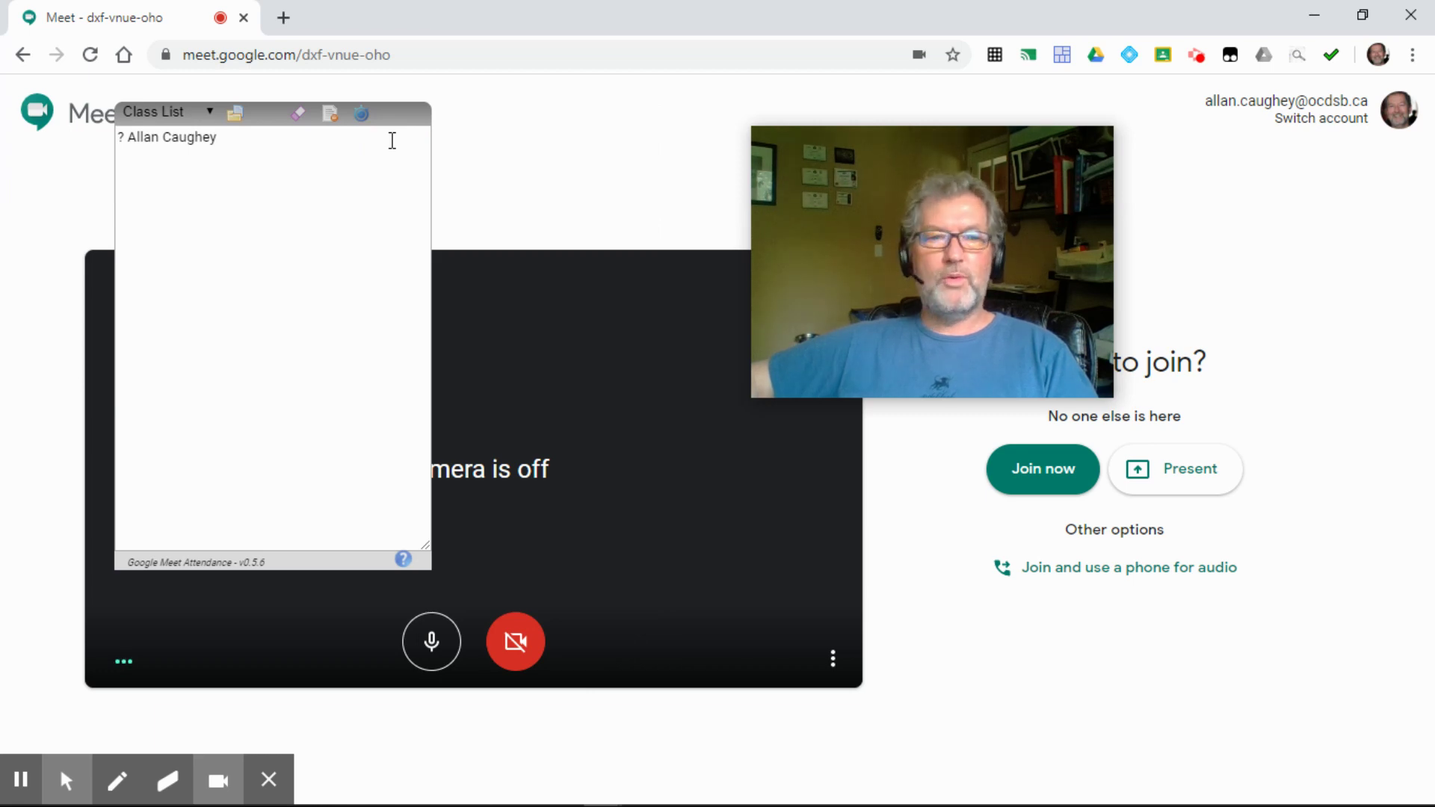
Add a new class named Sample to the attendance extension's class list.
{"action": "left_click", "coordinate": [186, 120]}
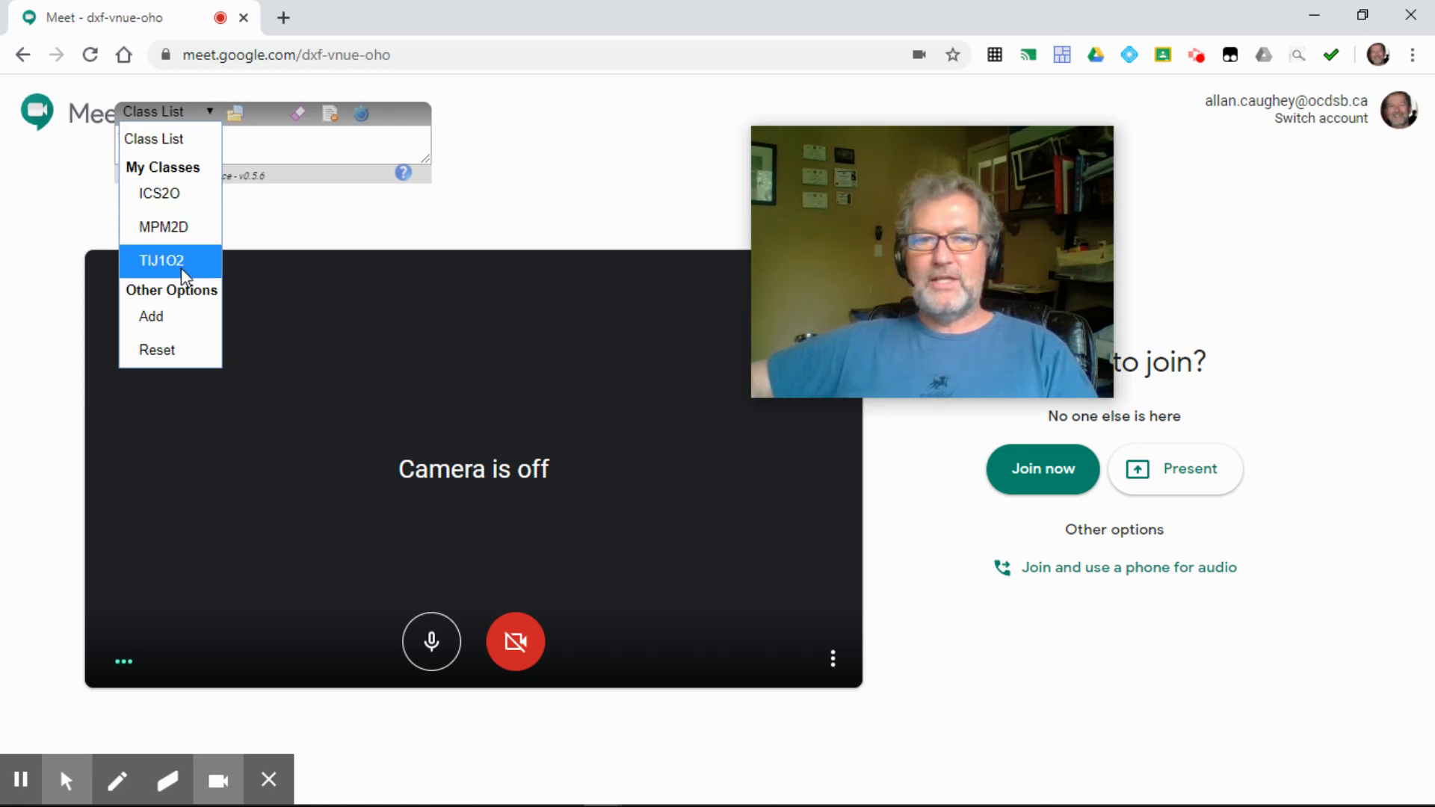
{"action": "left_click", "coordinate": [154, 321]}
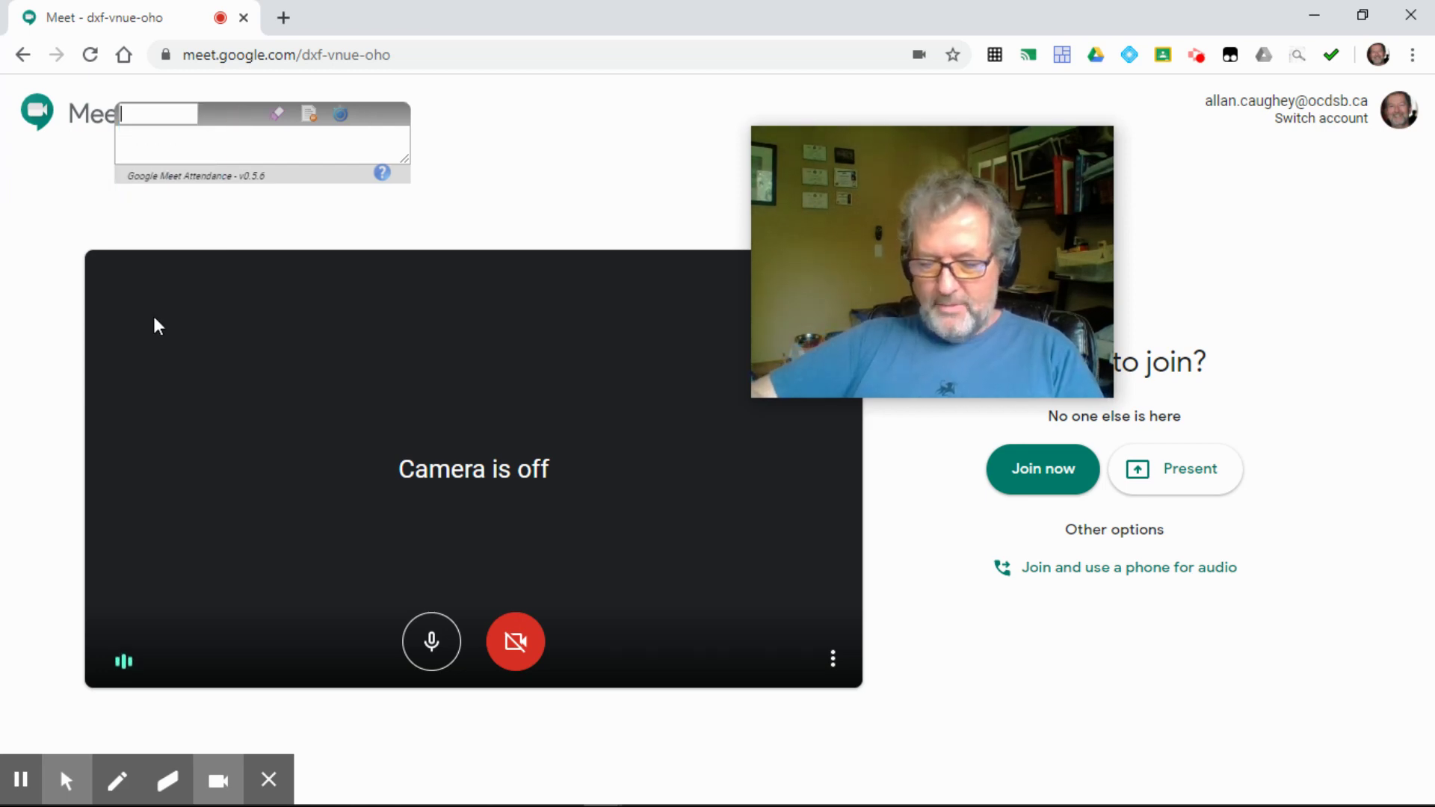
{"action": "type", "text": "Sample"}
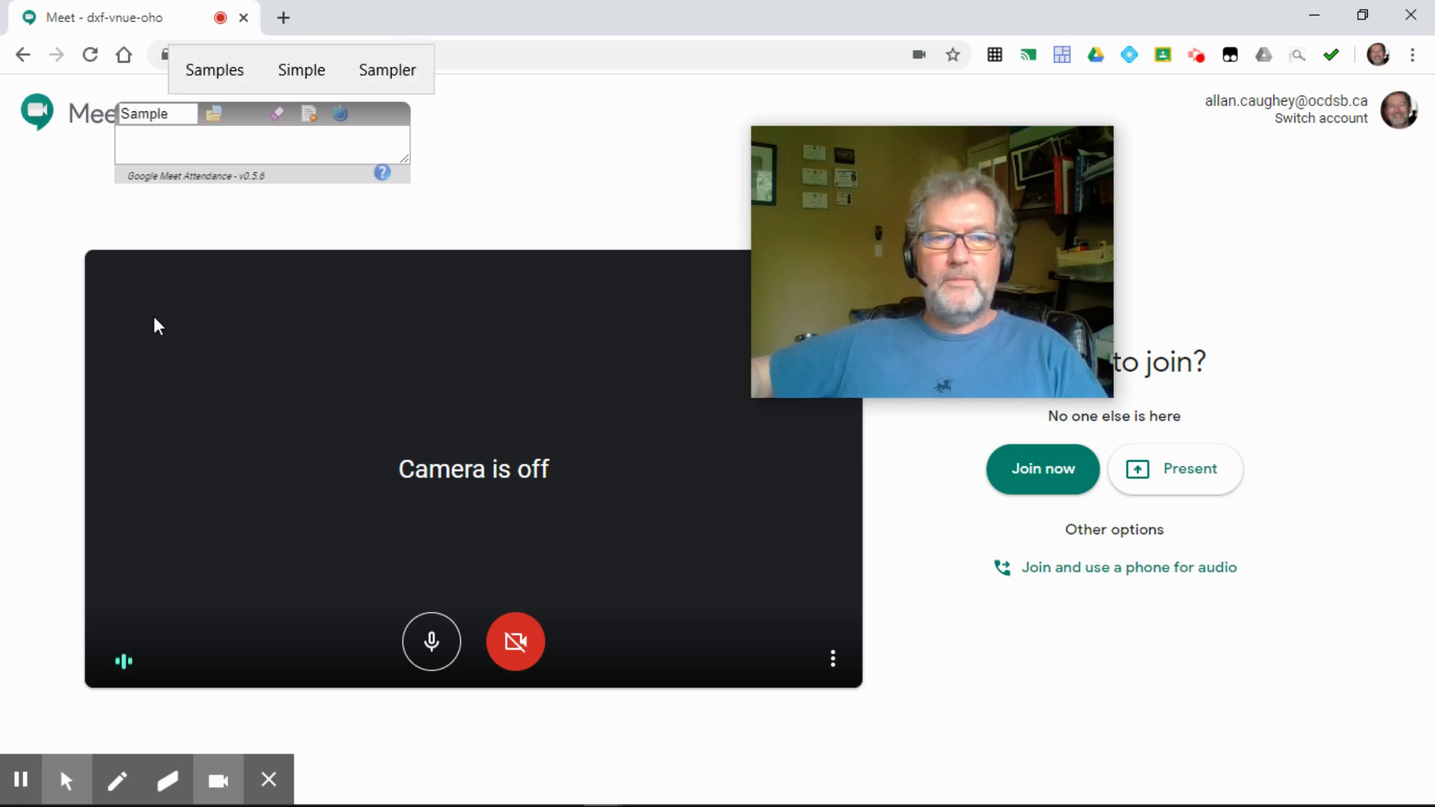
{"action": "key", "text": "Return"}
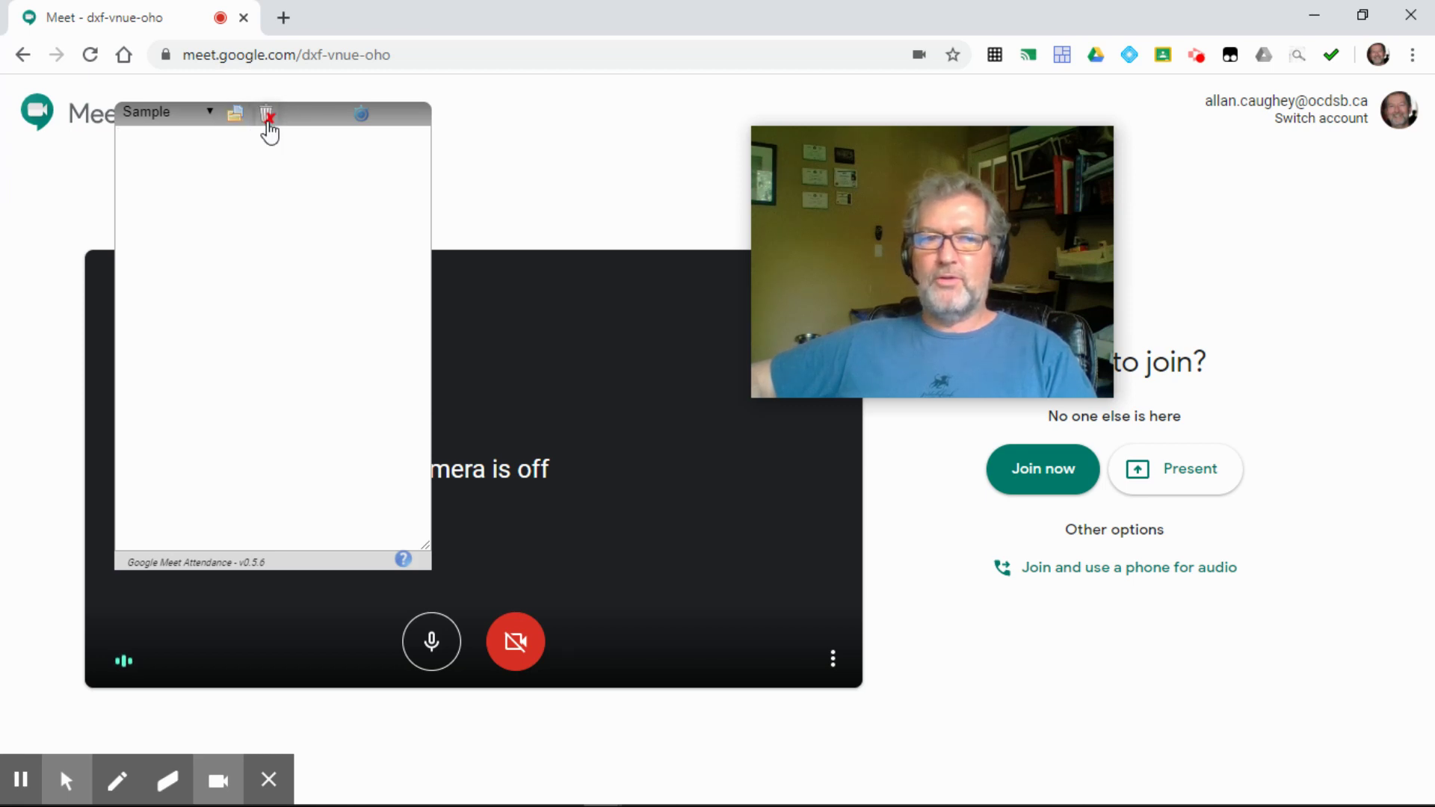
Load the student names for the Sample class from the file sample-class.txt.
{"action": "left_click", "coordinate": [237, 120]}
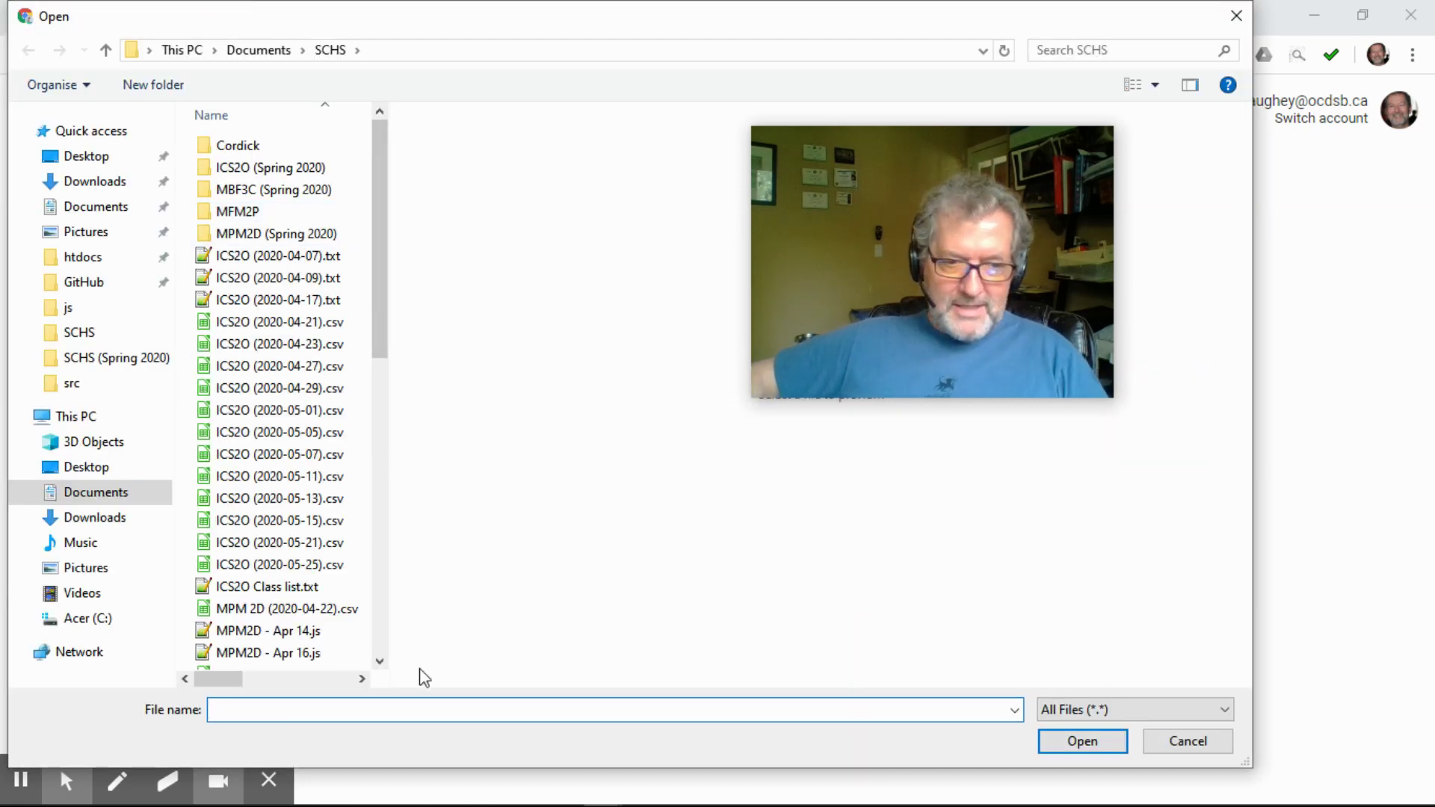
{"action": "type", "text": "sample"}
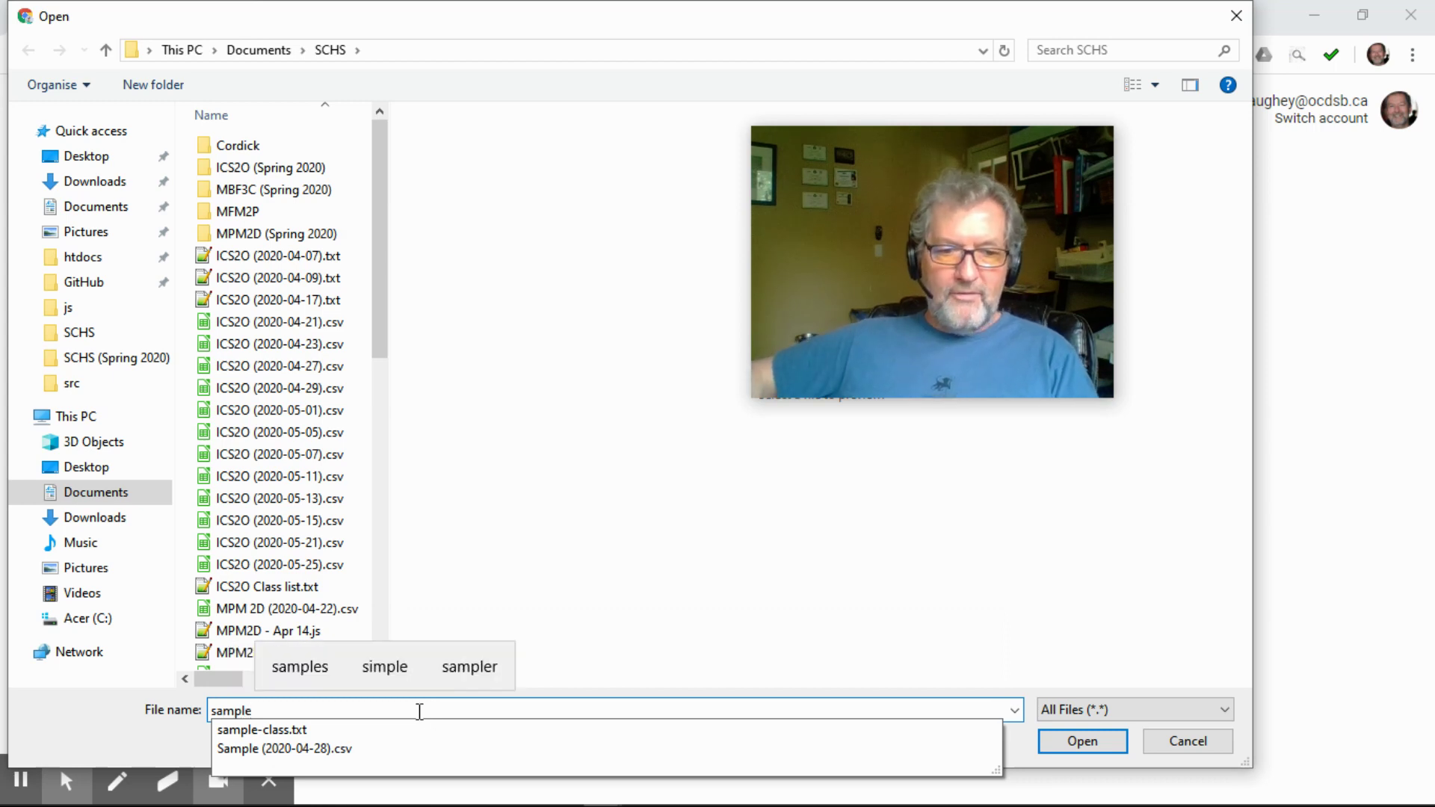
{"action": "left_click", "coordinate": [300, 736]}
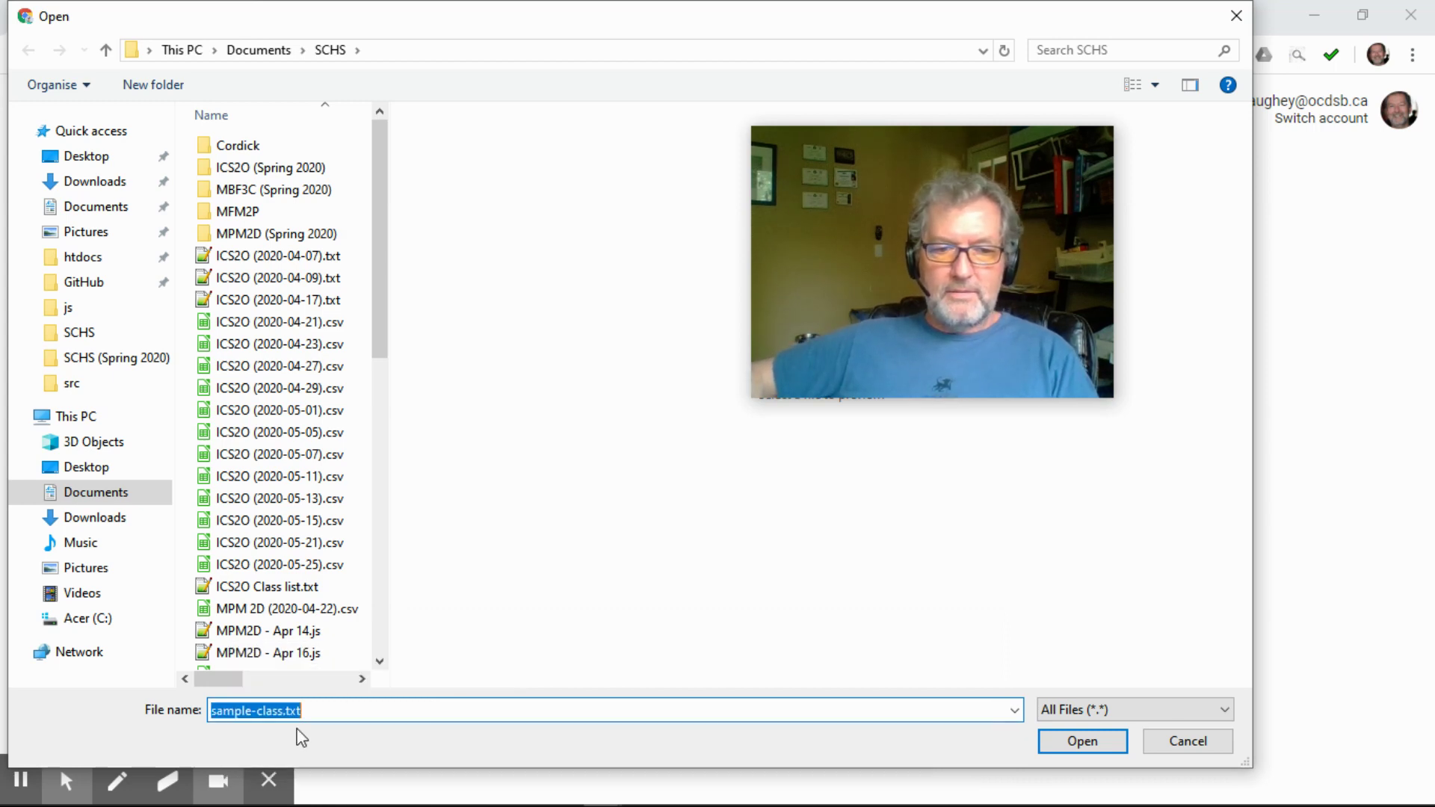
{"action": "left_click", "coordinate": [1075, 751]}
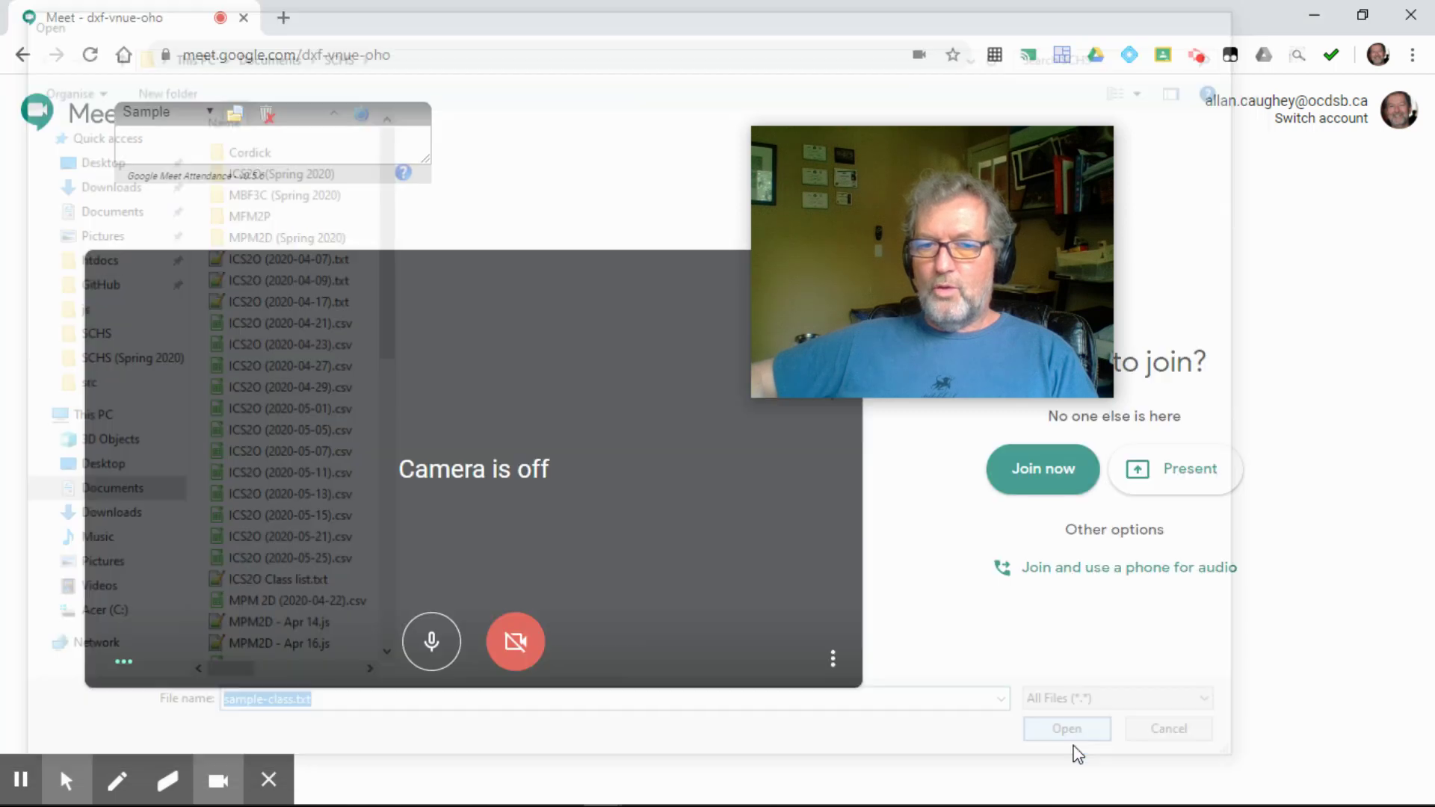
{"action": "left_click", "coordinate": [282, 143]}
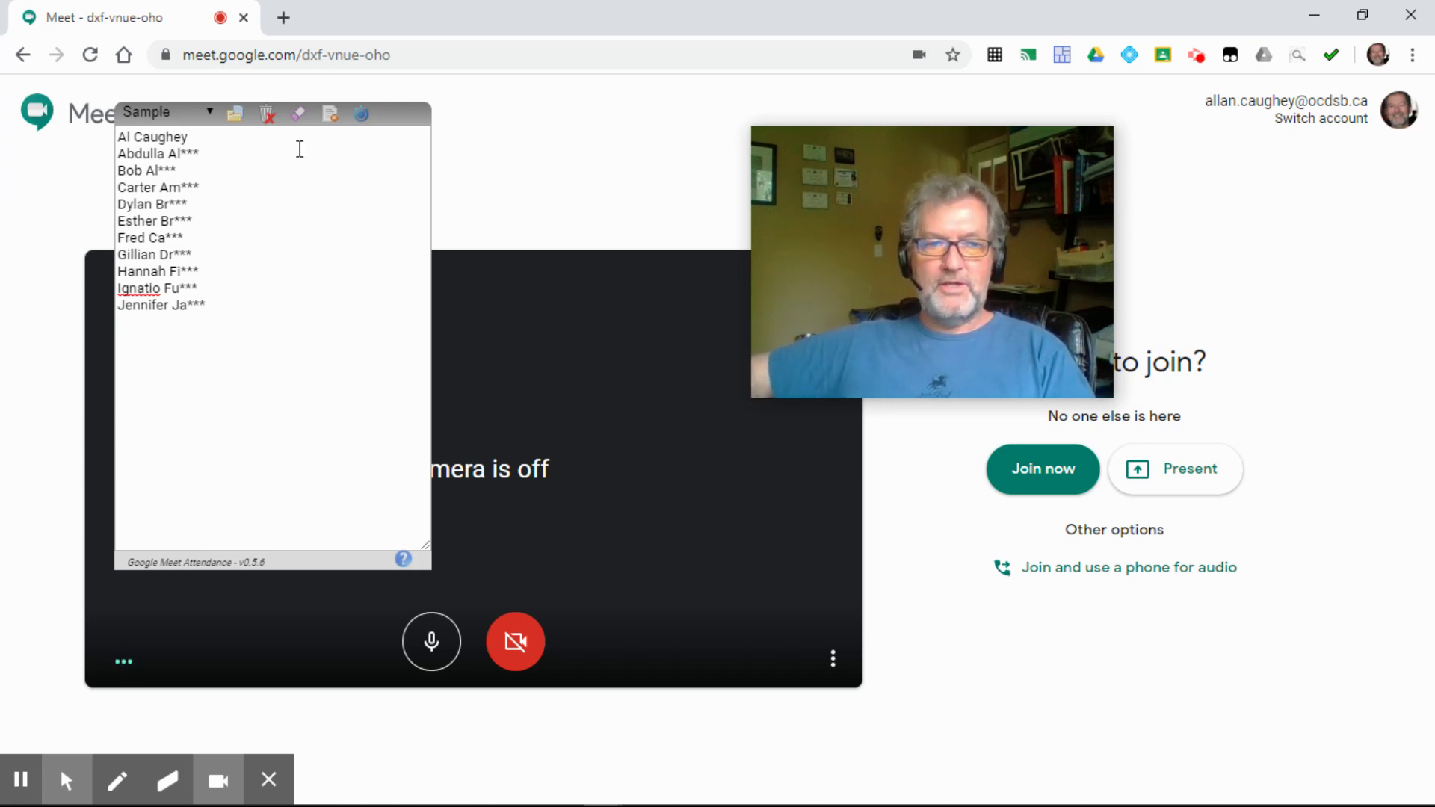
Join the meeting and reset the recorded Meet start time to the current time.
{"action": "left_click", "coordinate": [1043, 482]}
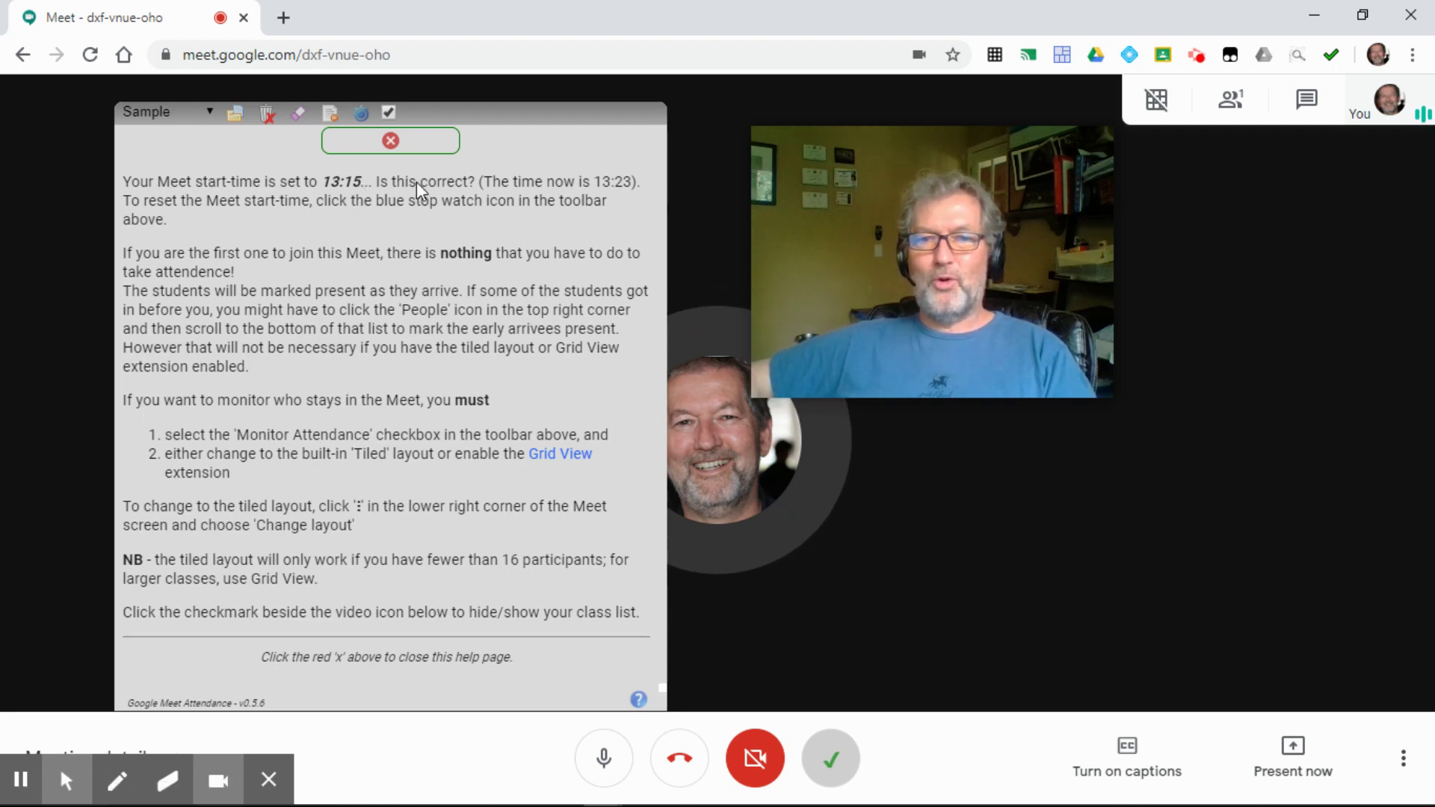
{"action": "left_click", "coordinate": [362, 114]}
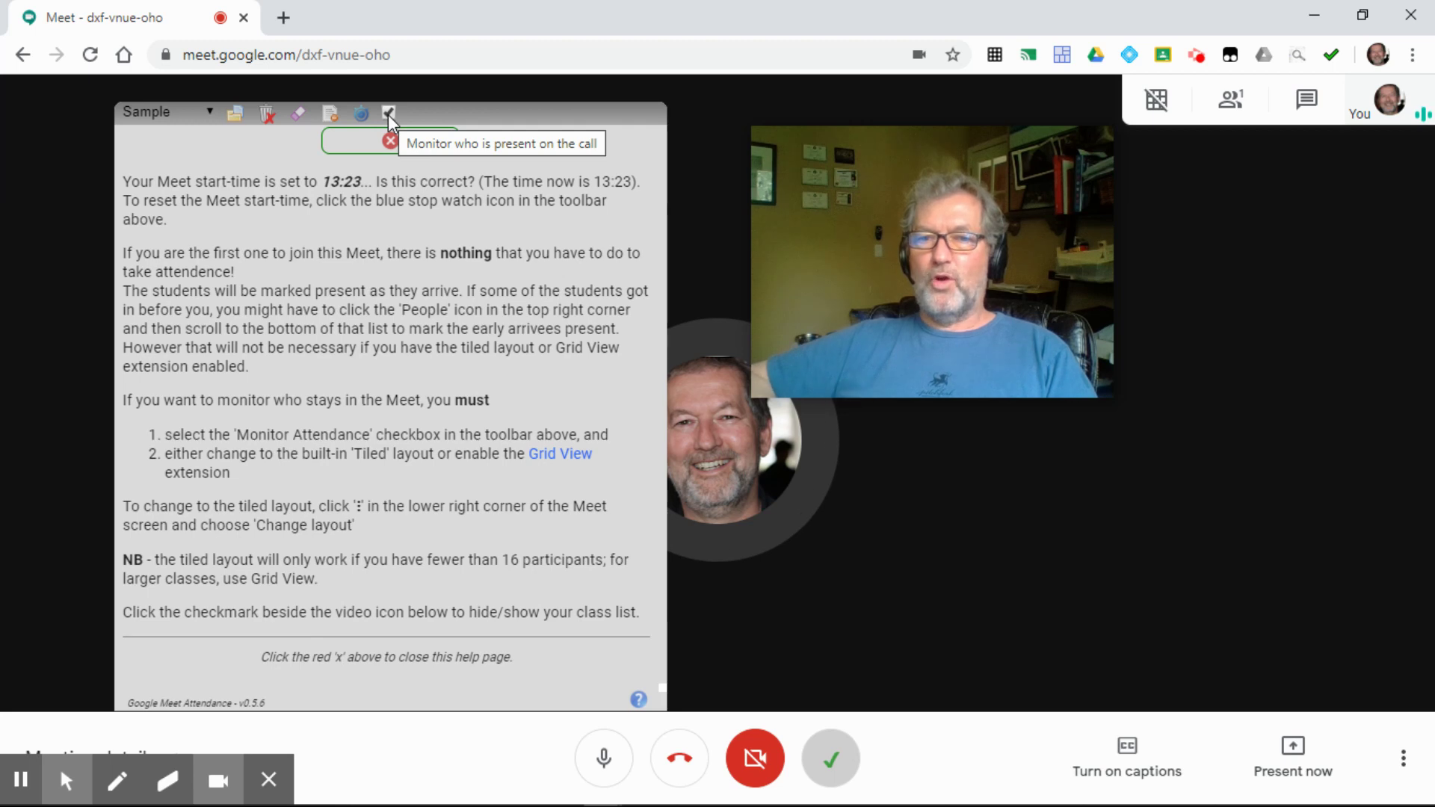
Open the meeting's Change layout dialog to view the available layouts, and dismiss it without choosing one.
{"action": "mouse_move", "coordinate": [1045, 214]}
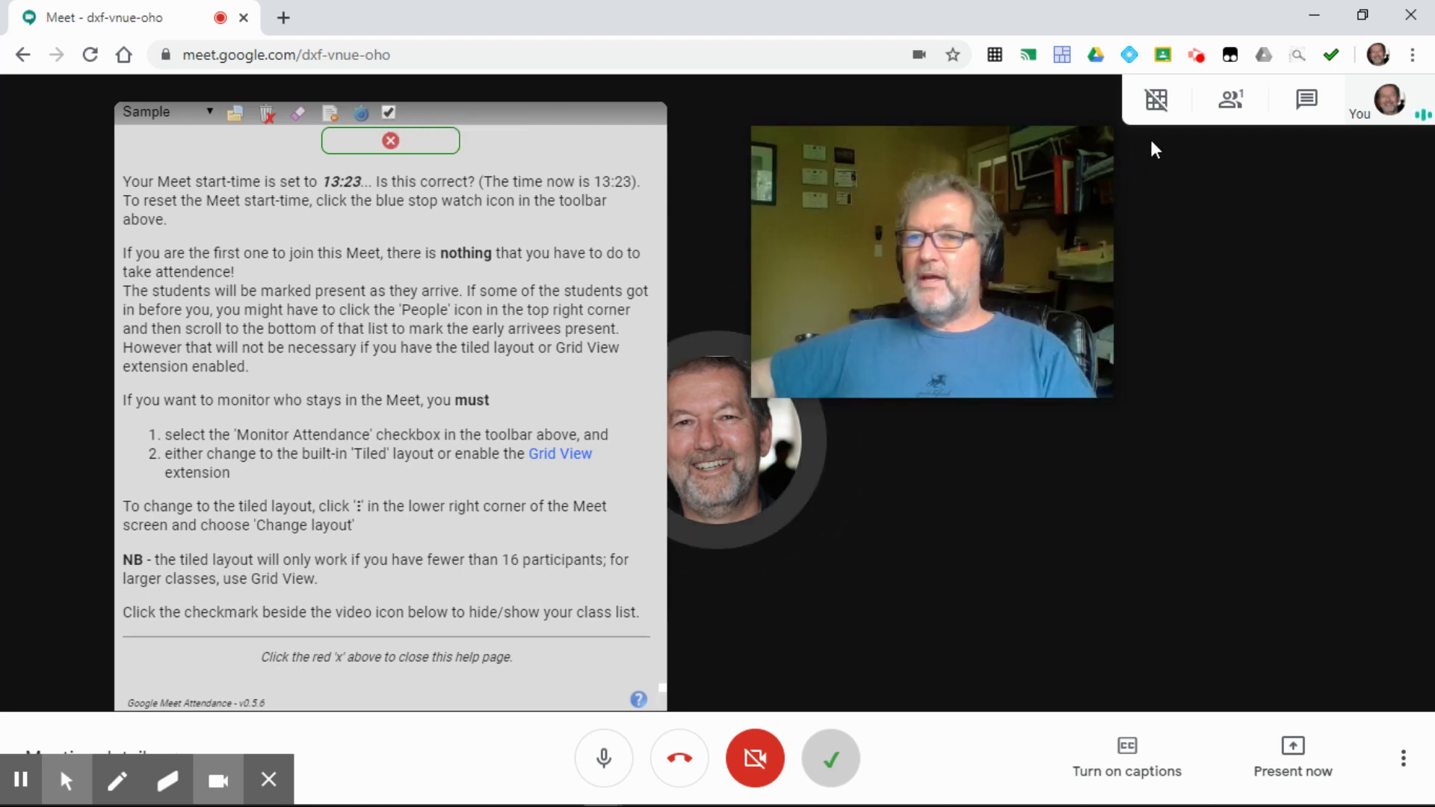
{"action": "mouse_move", "coordinate": [1158, 126]}
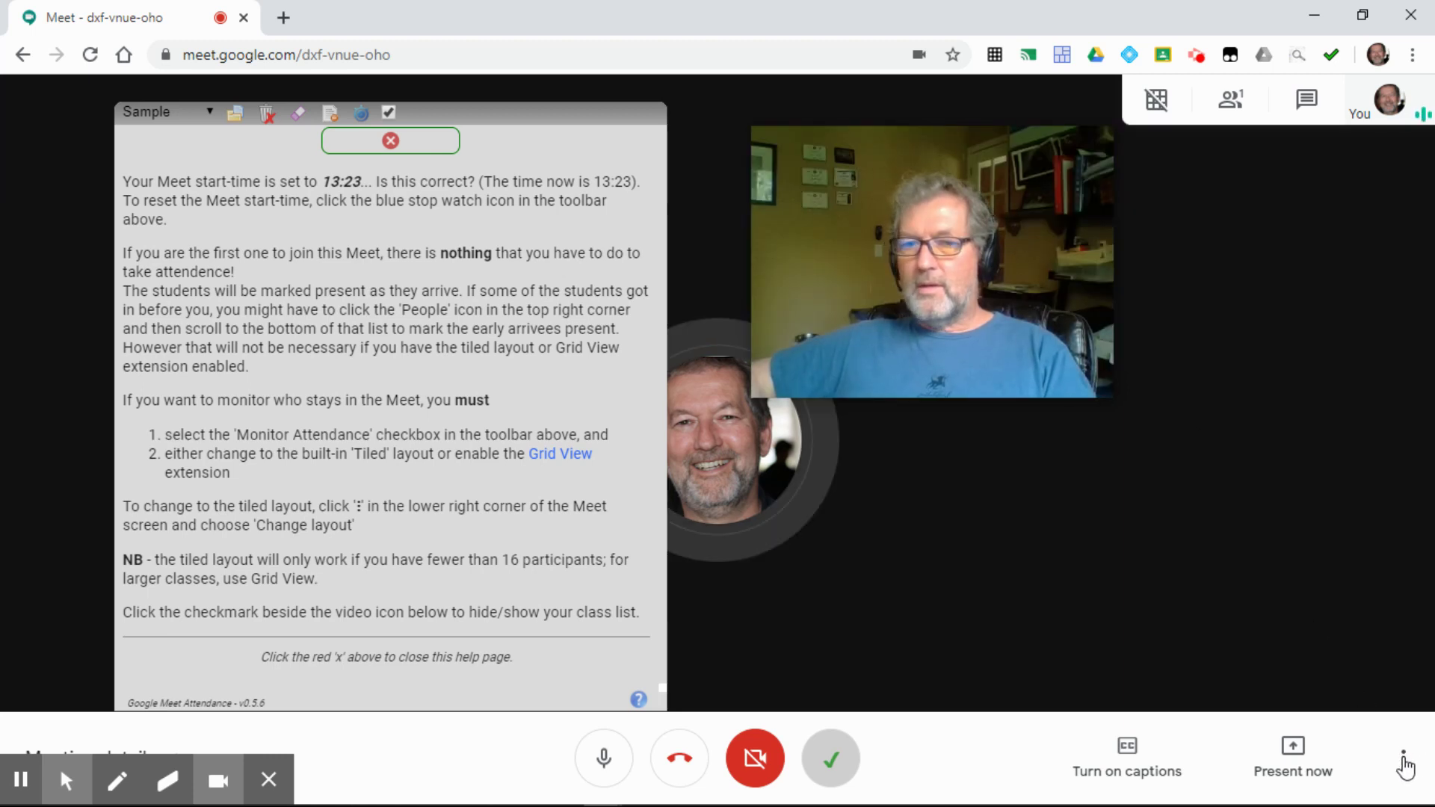
{"action": "left_click", "coordinate": [1405, 759]}
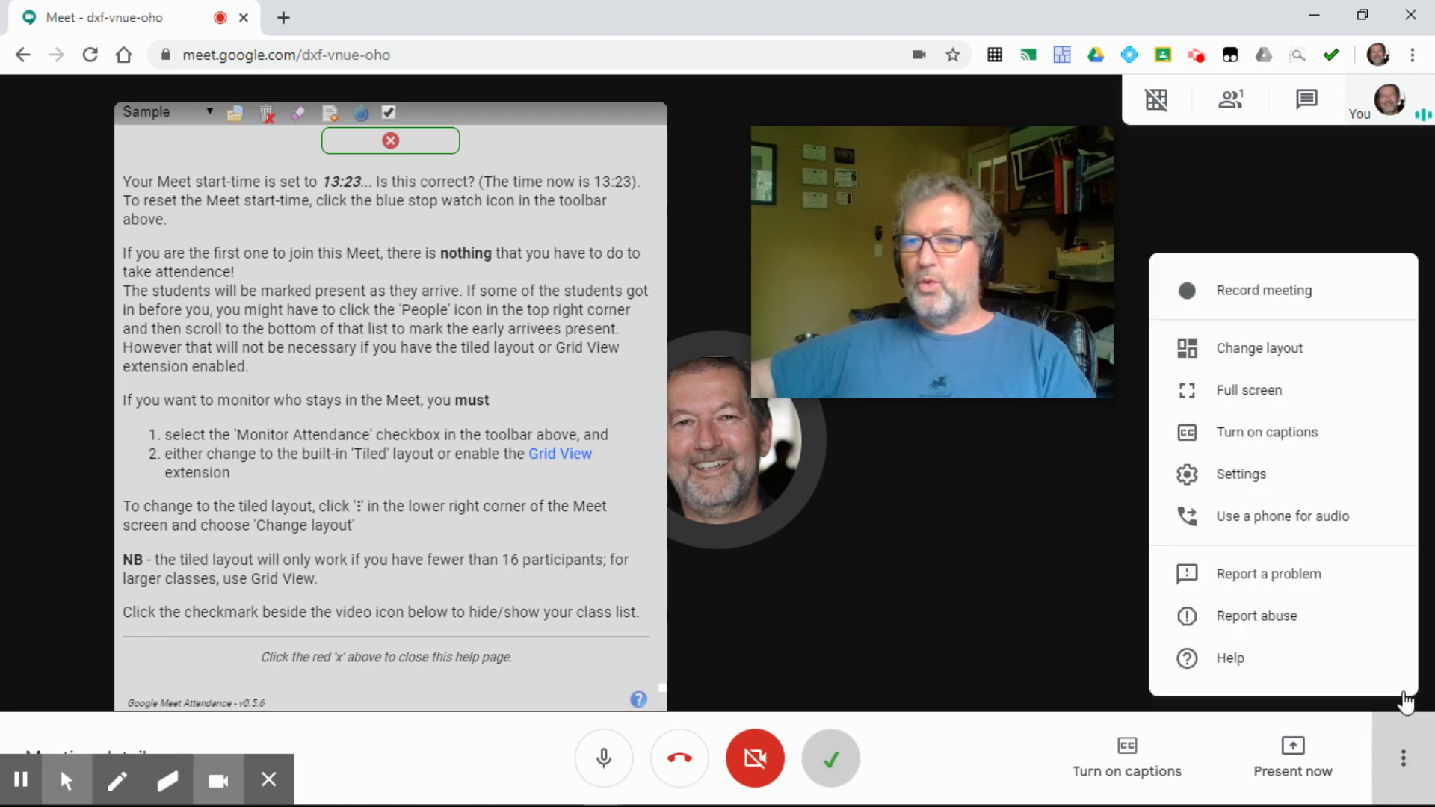
{"action": "left_click", "coordinate": [1309, 355]}
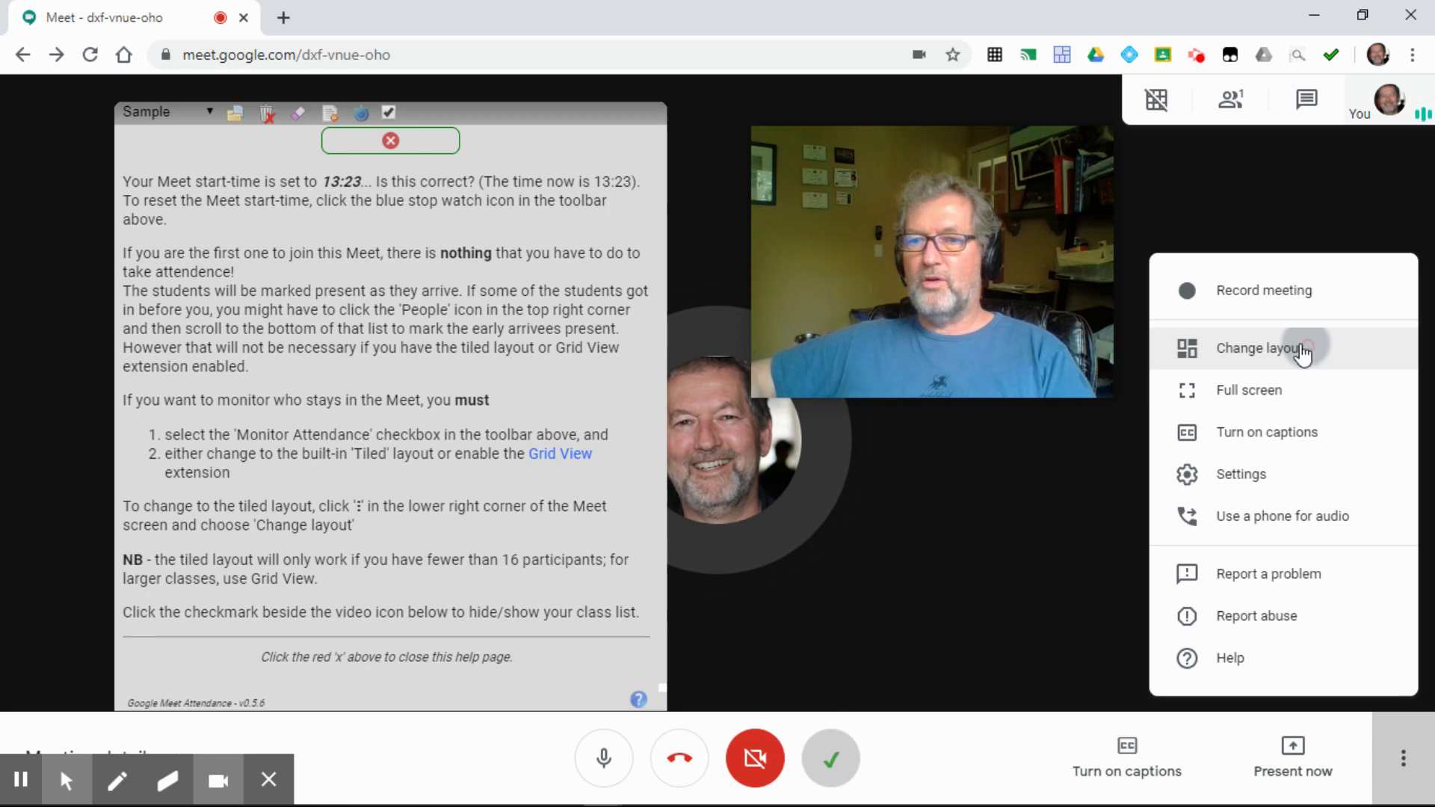
{"action": "left_click", "coordinate": [1301, 354]}
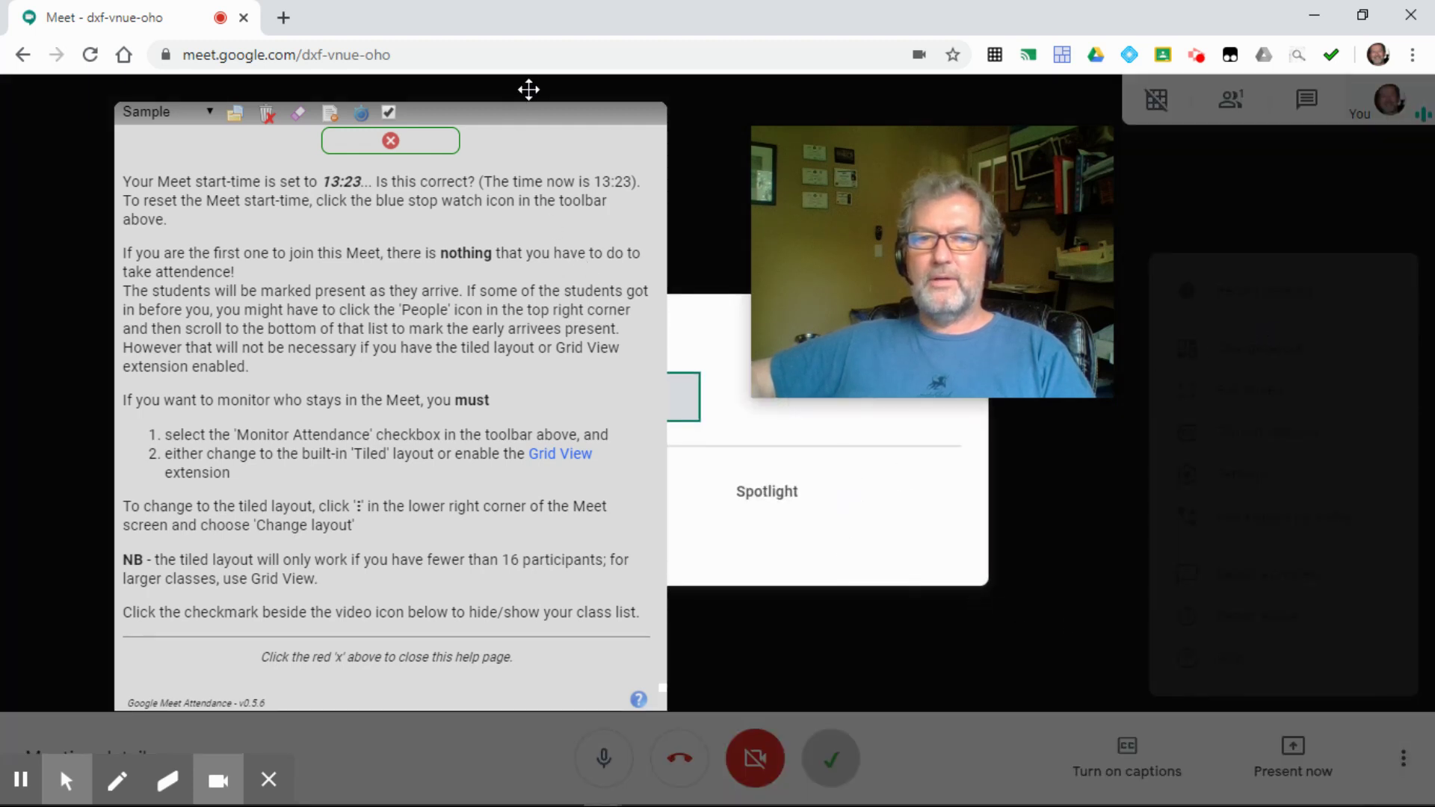
{"action": "left_click", "coordinate": [531, 91]}
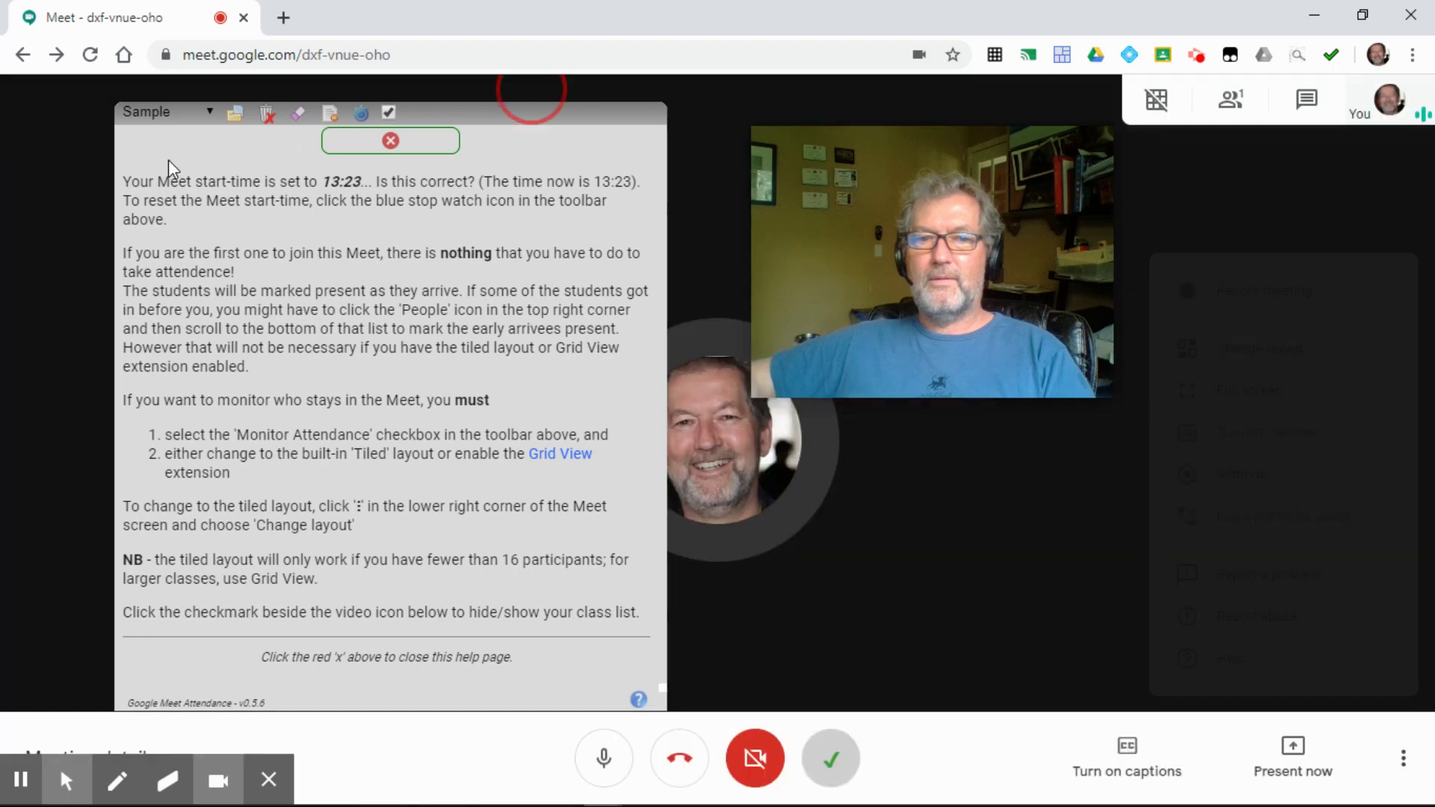
{"action": "left_click", "coordinate": [1104, 640]}
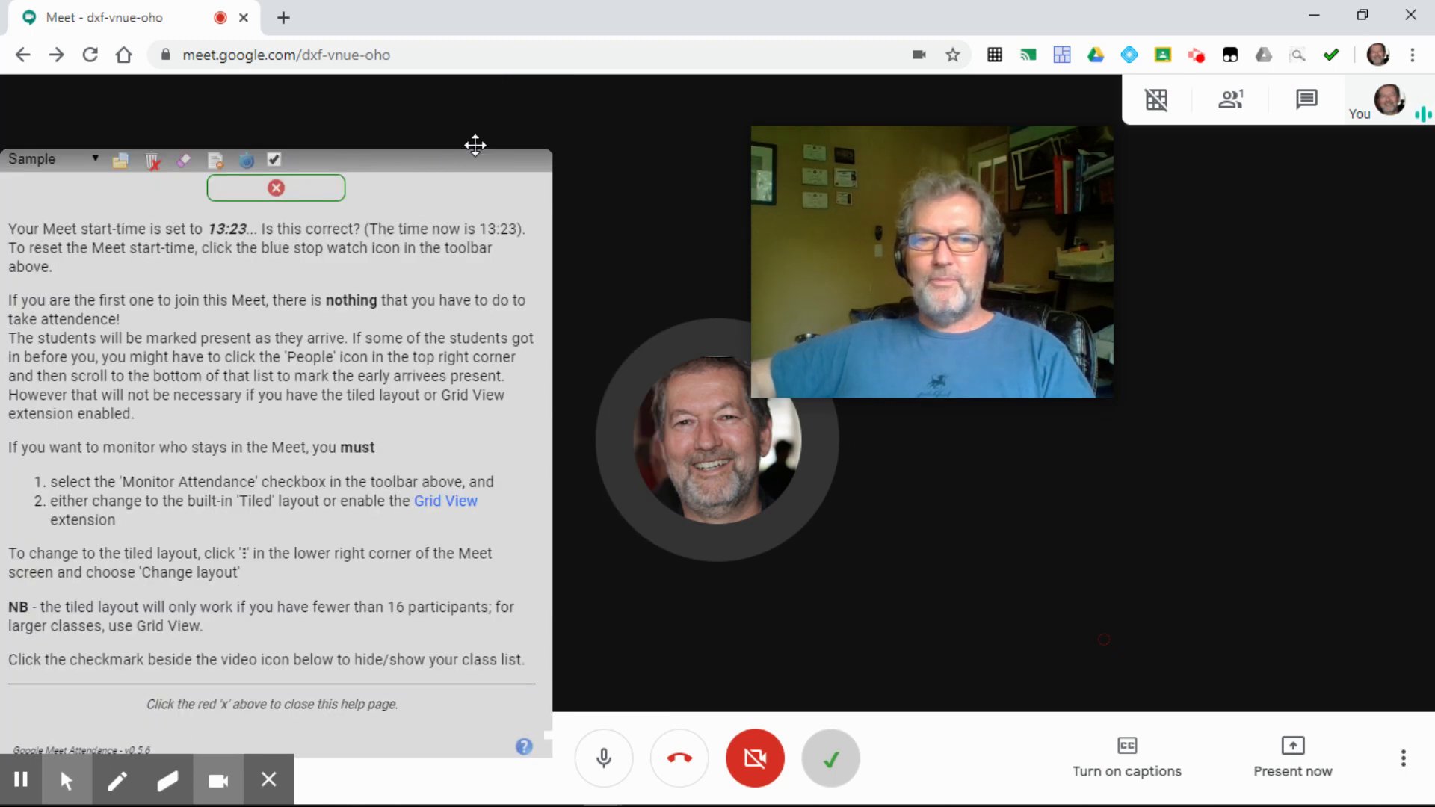
Move the attendance panel inward from the window's edge, close its start-time confirmation page, and leave the class list.
{"action": "left_click", "coordinate": [476, 147]}
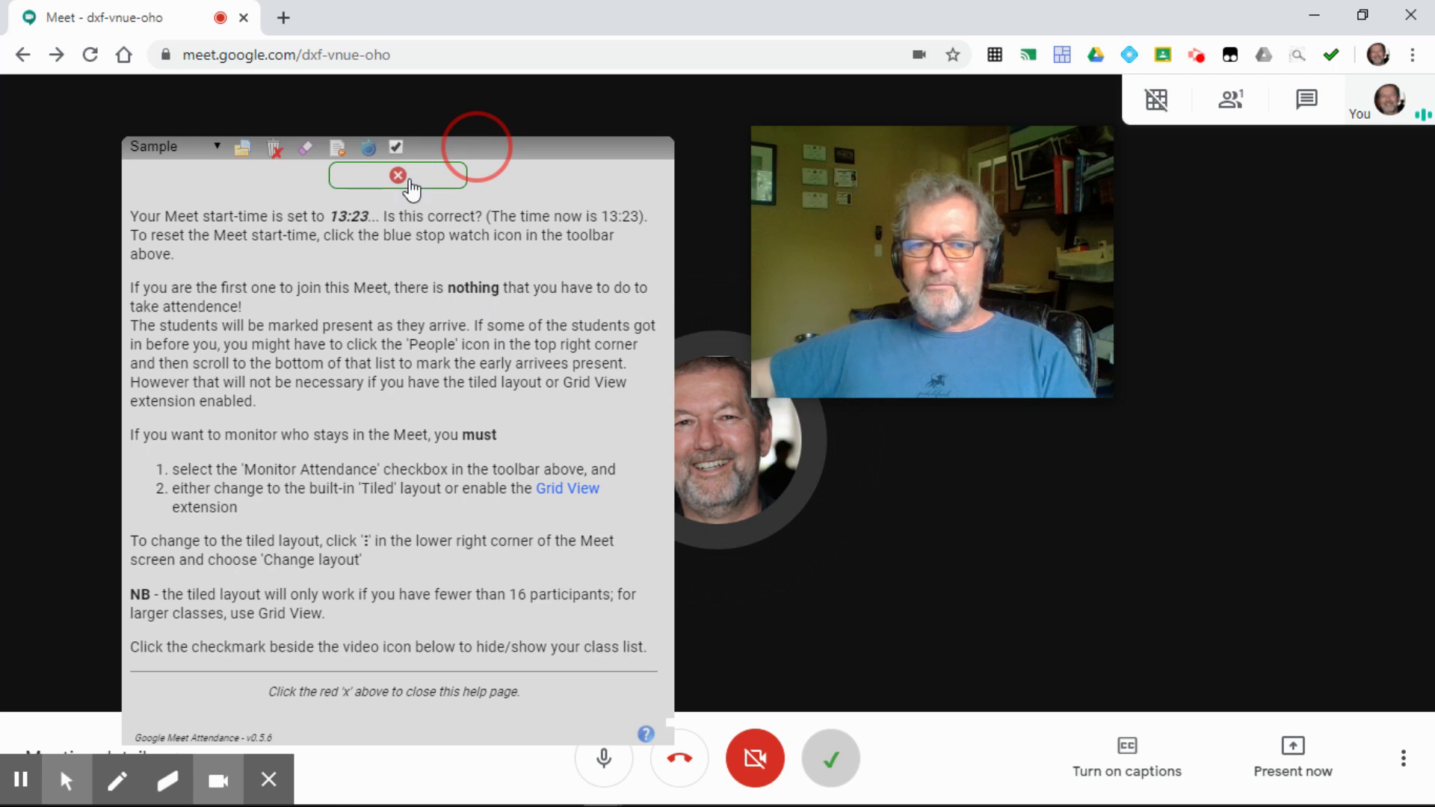
{"action": "left_click", "coordinate": [399, 177]}
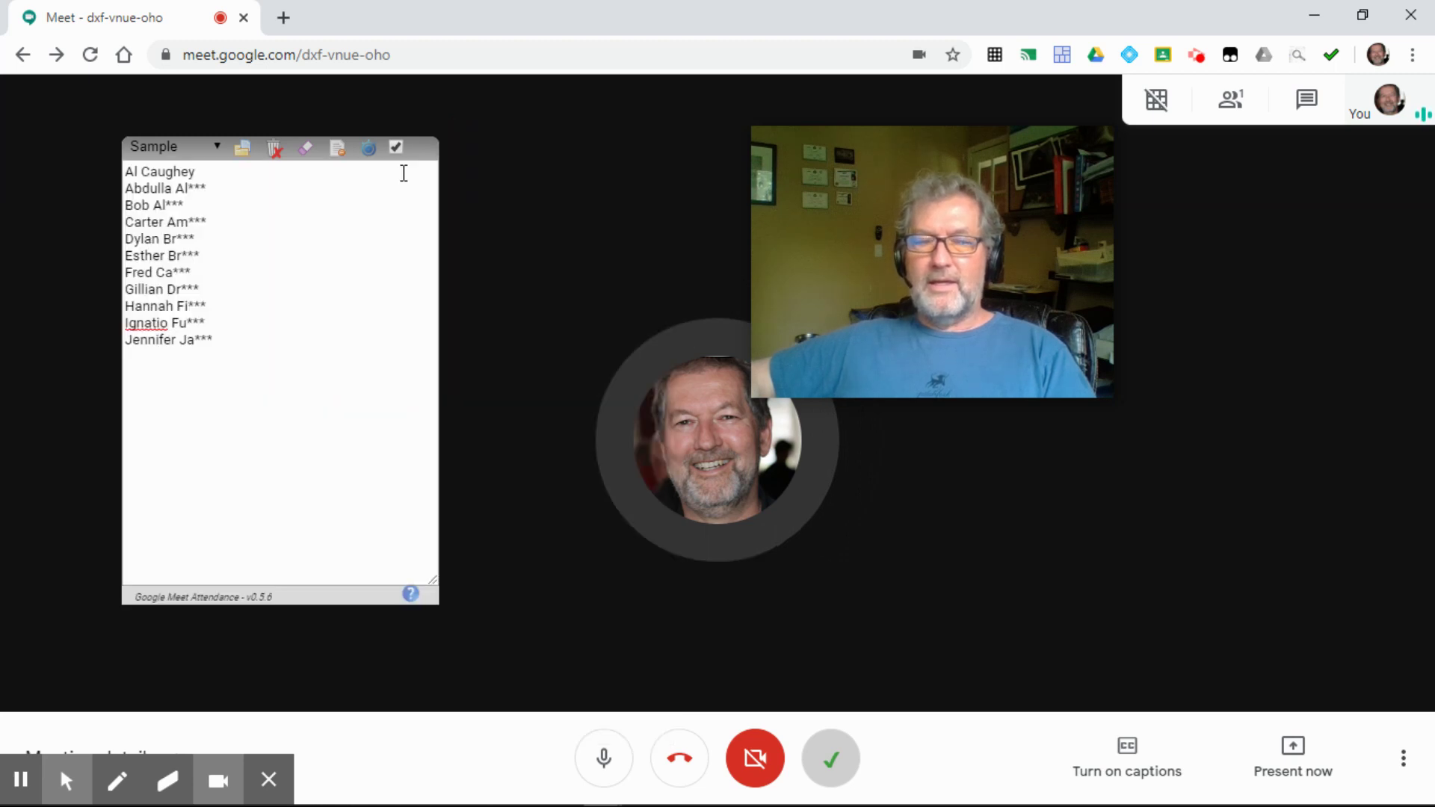
{"action": "left_click", "coordinate": [519, 178]}
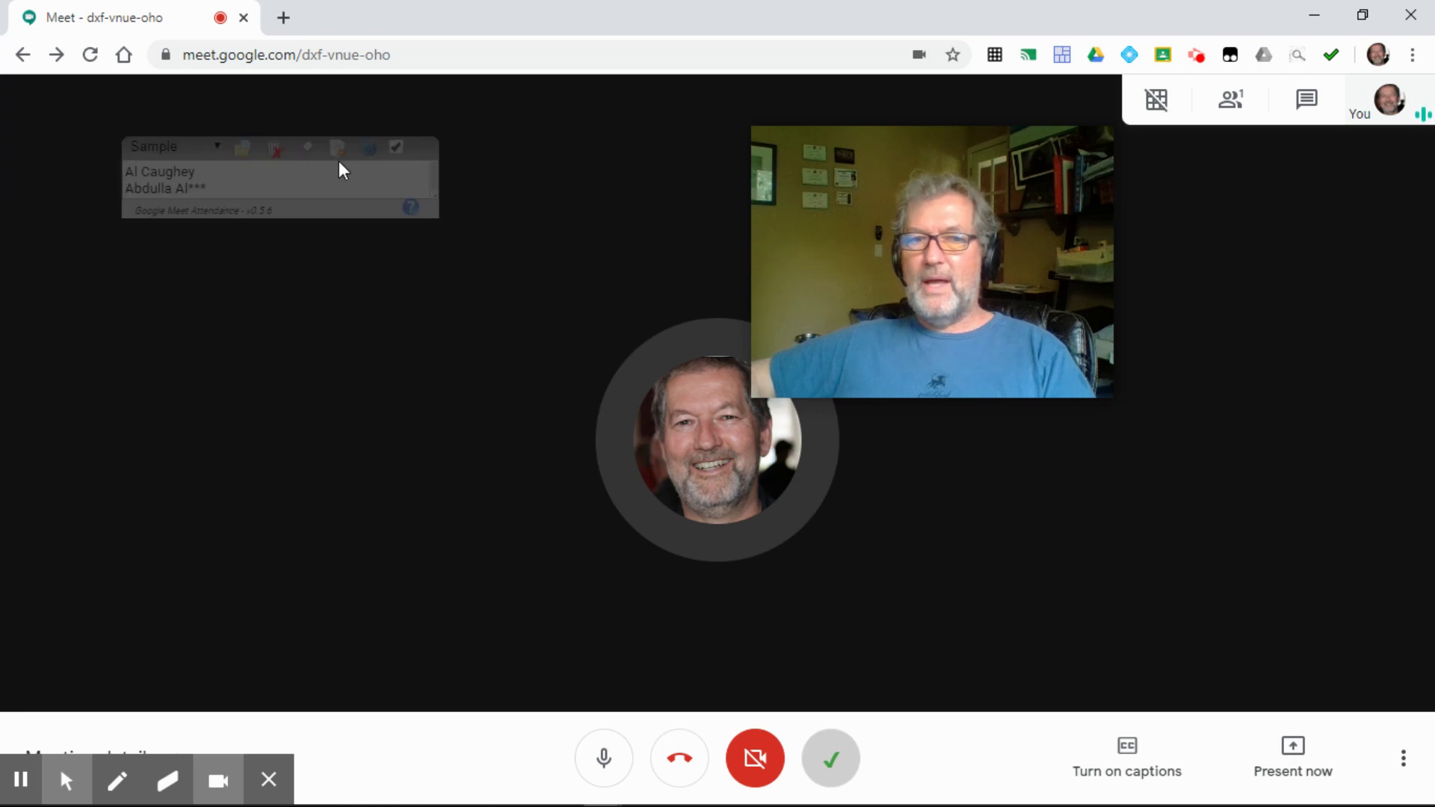
{"action": "mouse_move", "coordinate": [282, 186]}
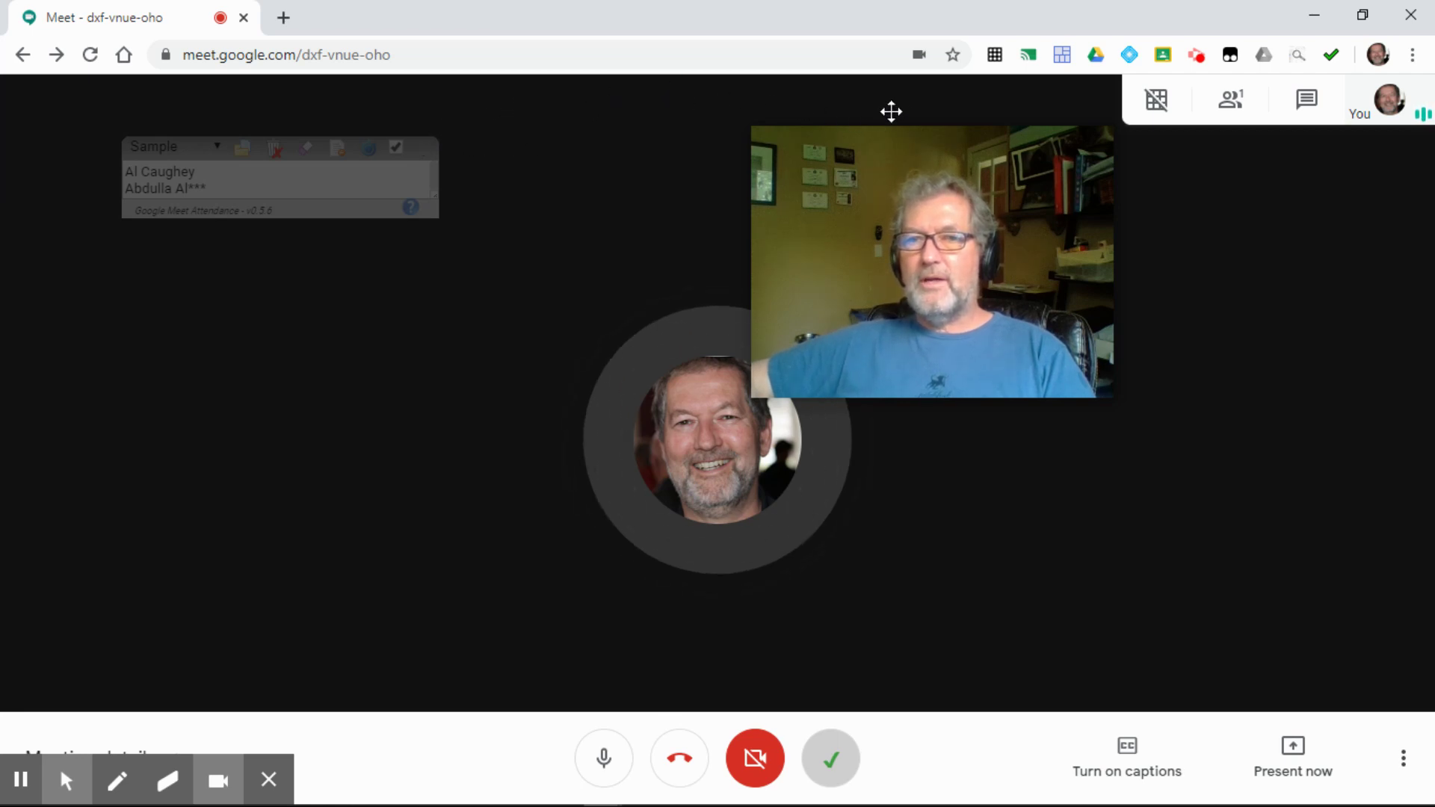
Move the attendance panel to the upper edge of the meeting view, and toggle it hidden and visible again.
{"action": "left_click", "coordinate": [926, 91]}
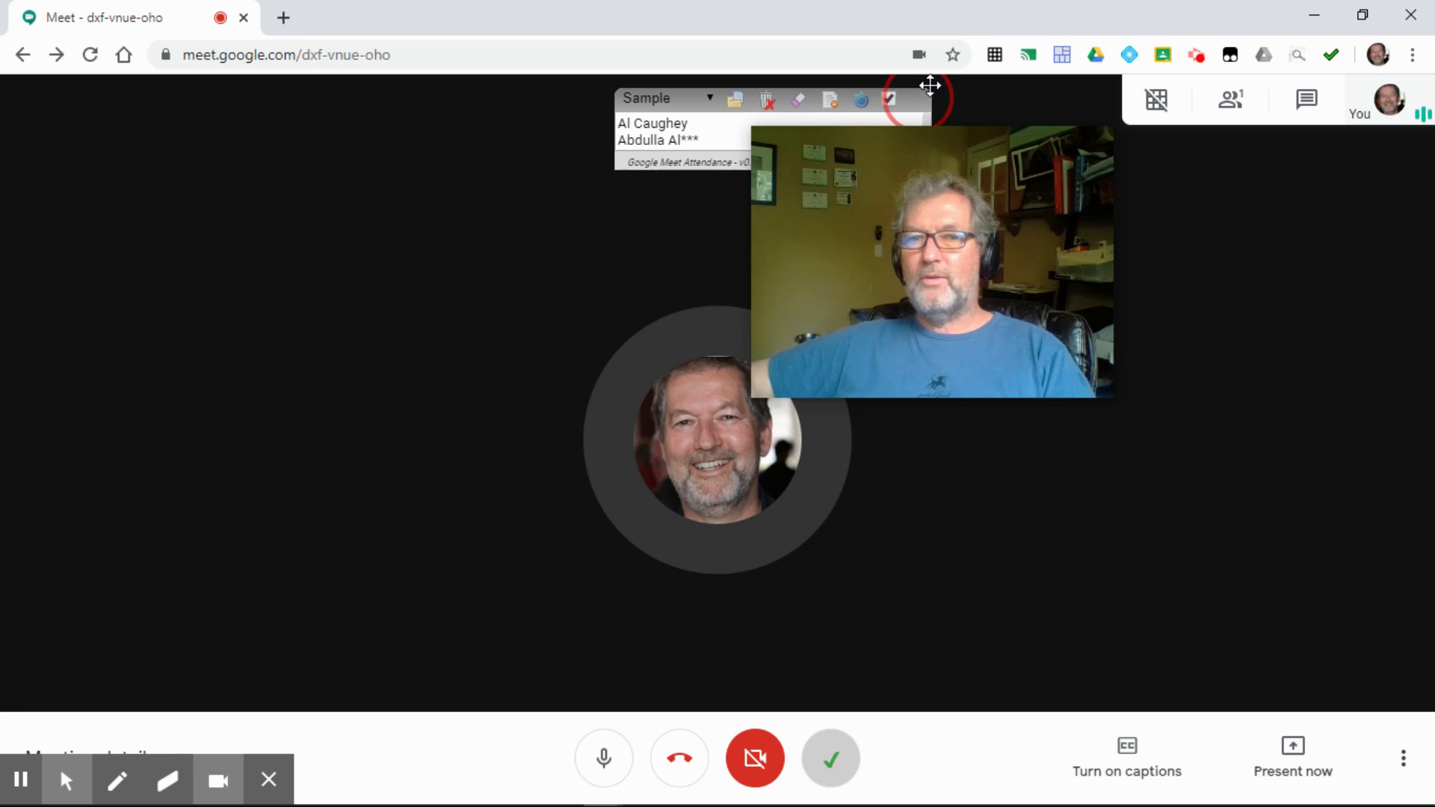
{"action": "left_click_drag", "start_coordinate": [929, 76], "coordinate": [943, 62]}
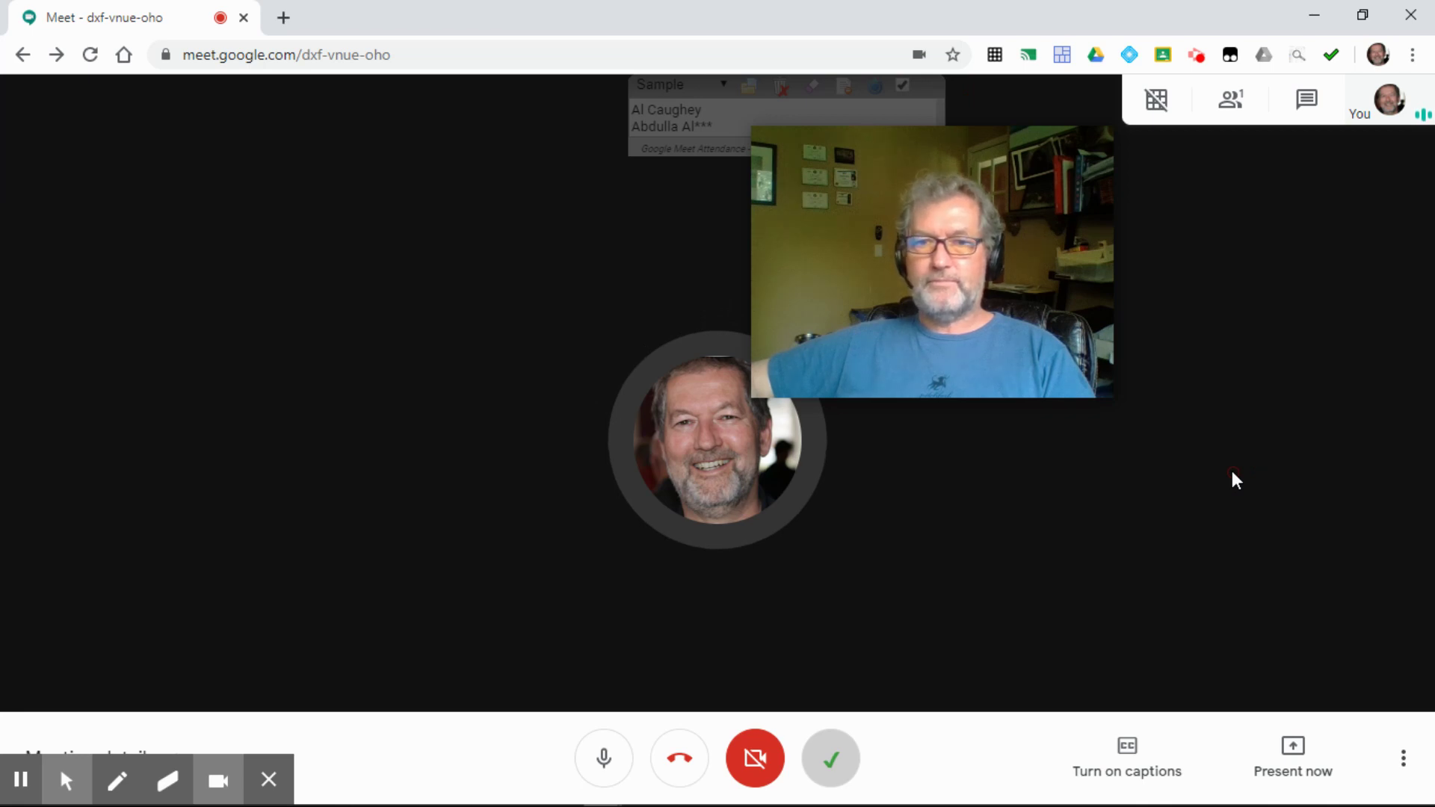
{"action": "left_click_drag", "start_coordinate": [1034, 169], "coordinate": [1177, 298]}
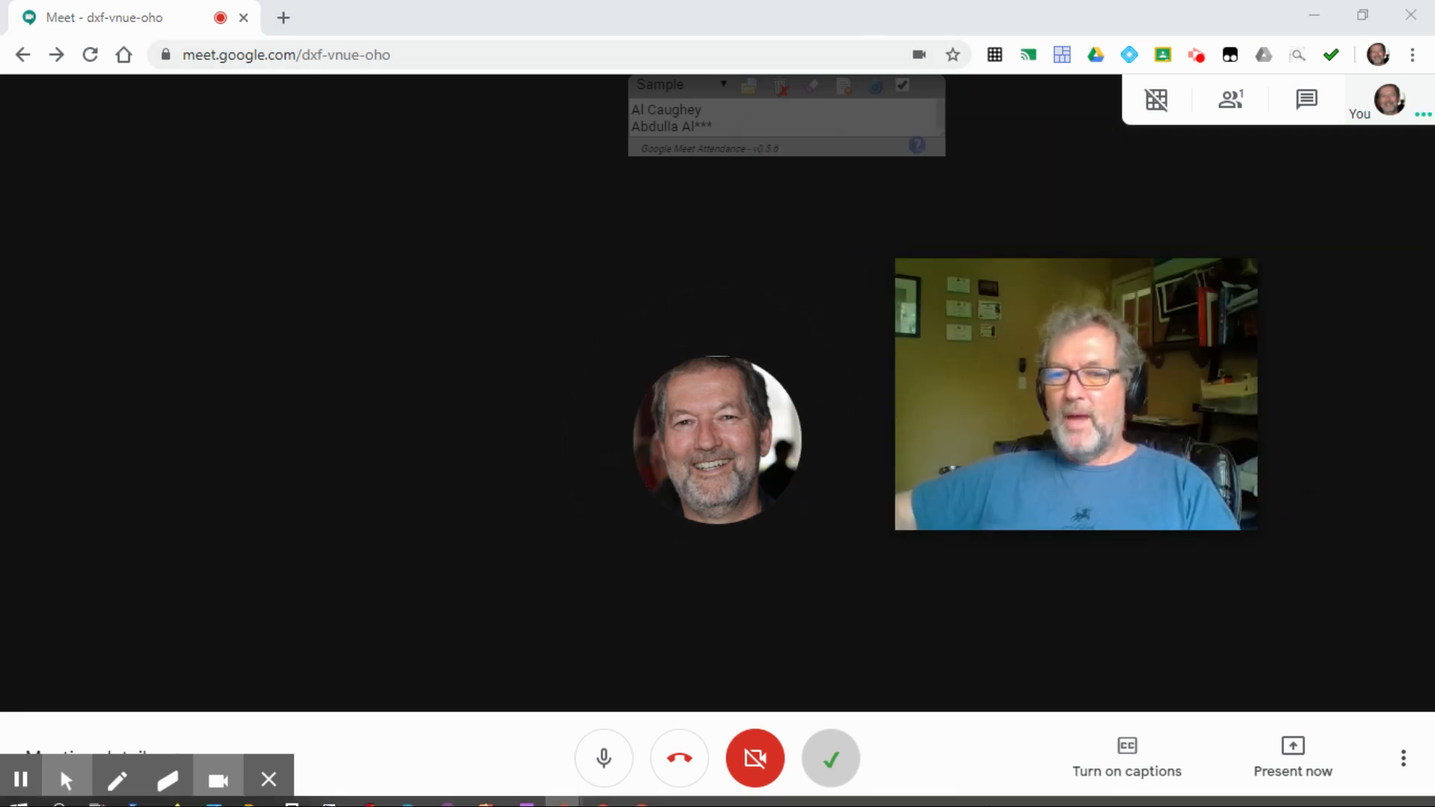
{"action": "left_click", "coordinate": [827, 757]}
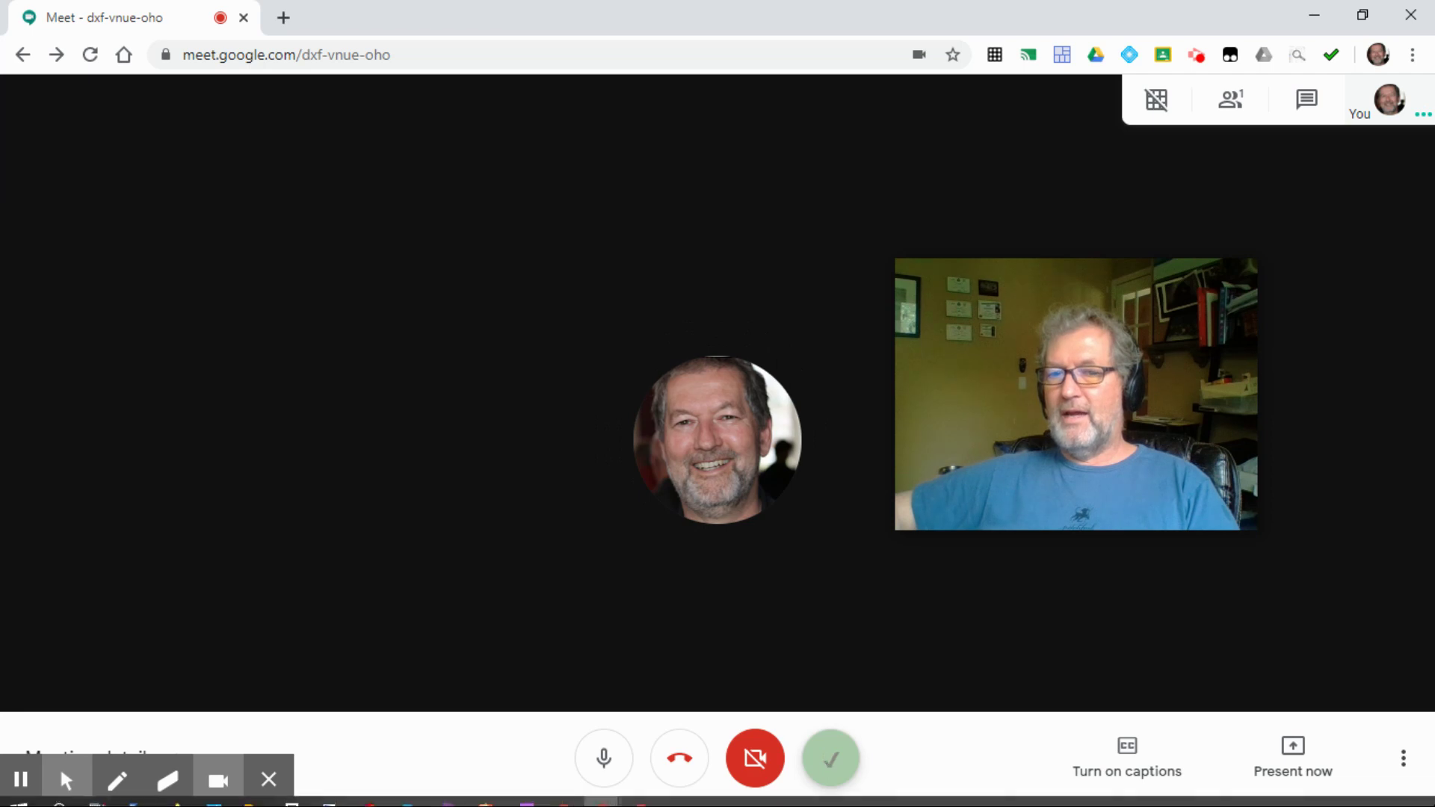
{"action": "left_click", "coordinate": [836, 756]}
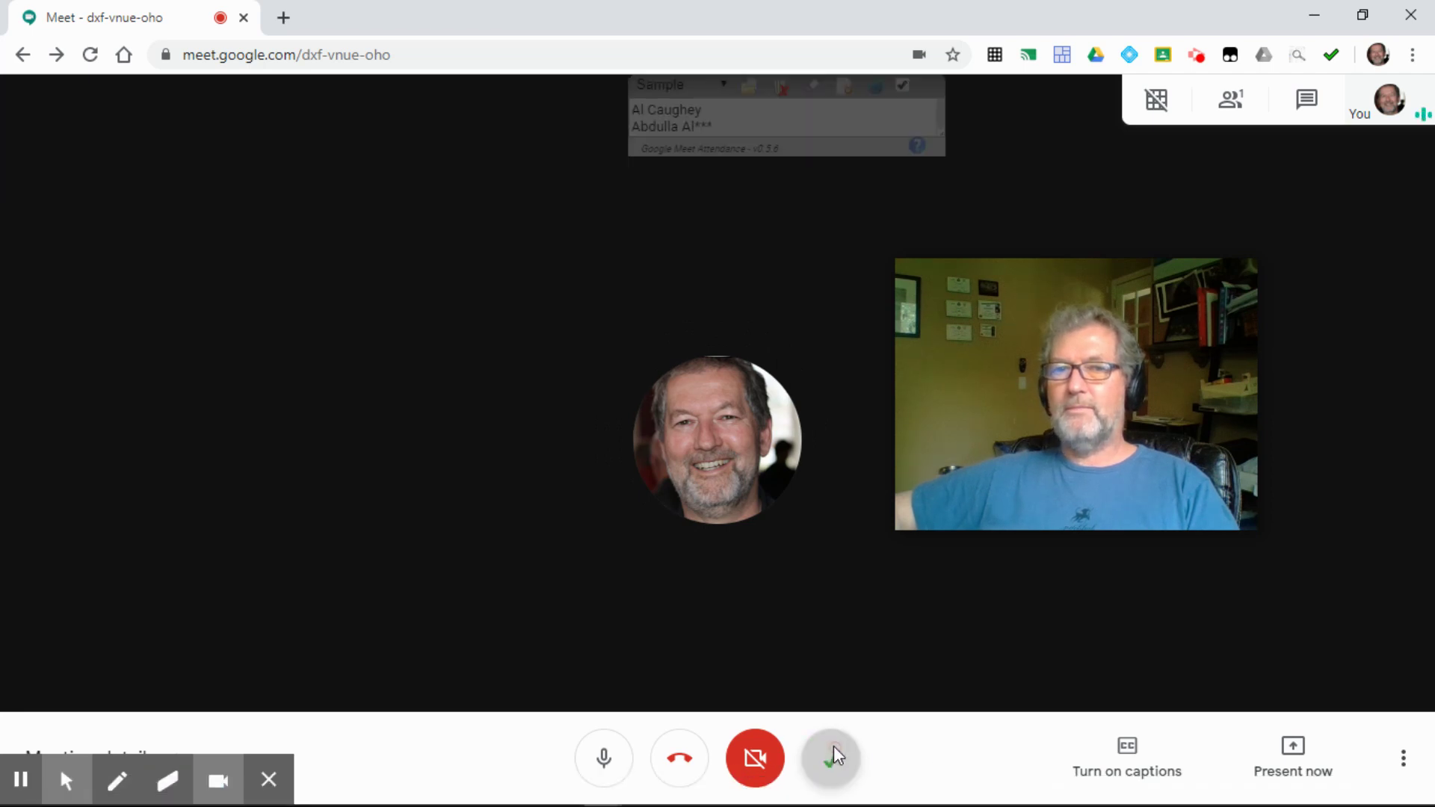
Expand the attendance panel and open the meeting's participant list to record who is present.
{"action": "mouse_move", "coordinate": [849, 113]}
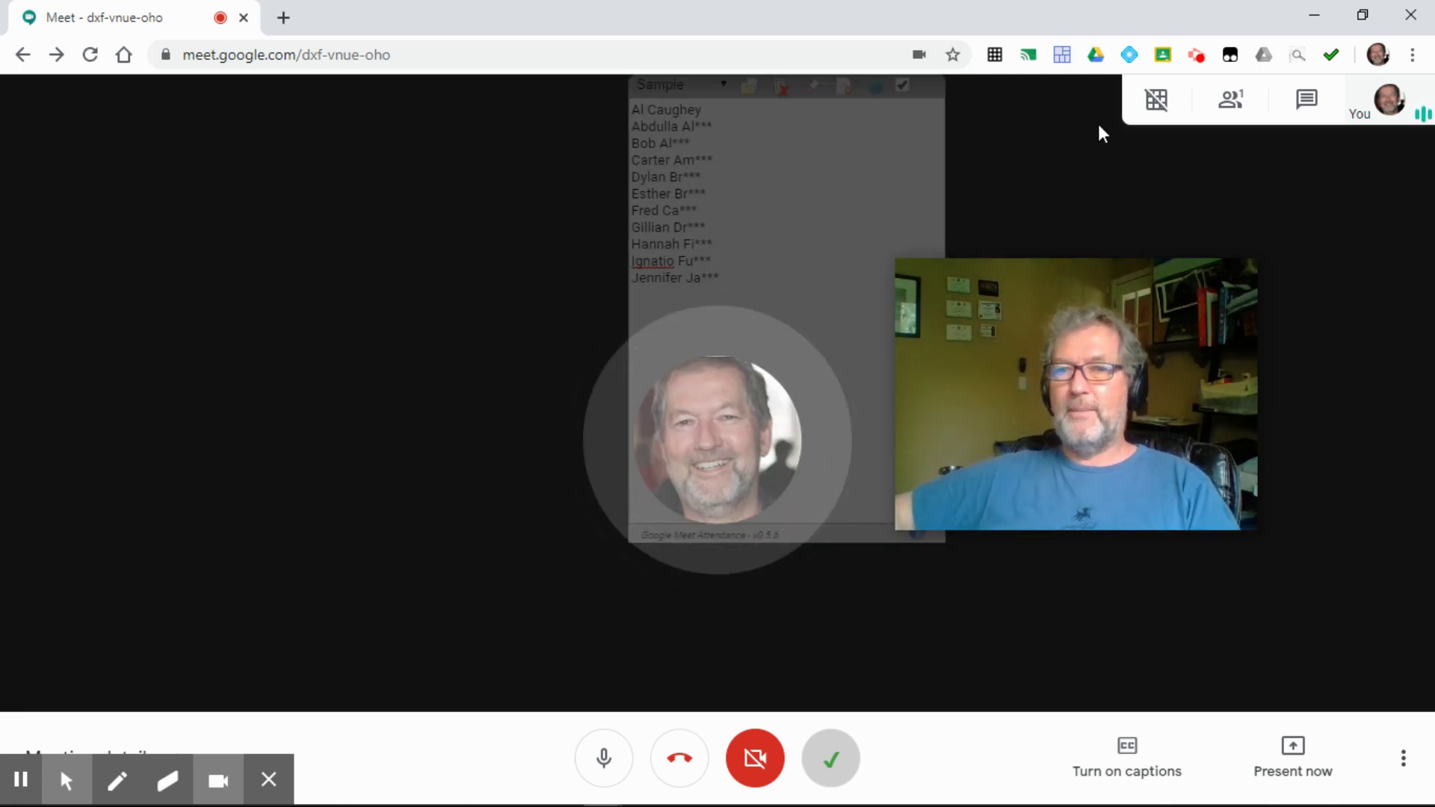
{"action": "left_click", "coordinate": [1231, 109]}
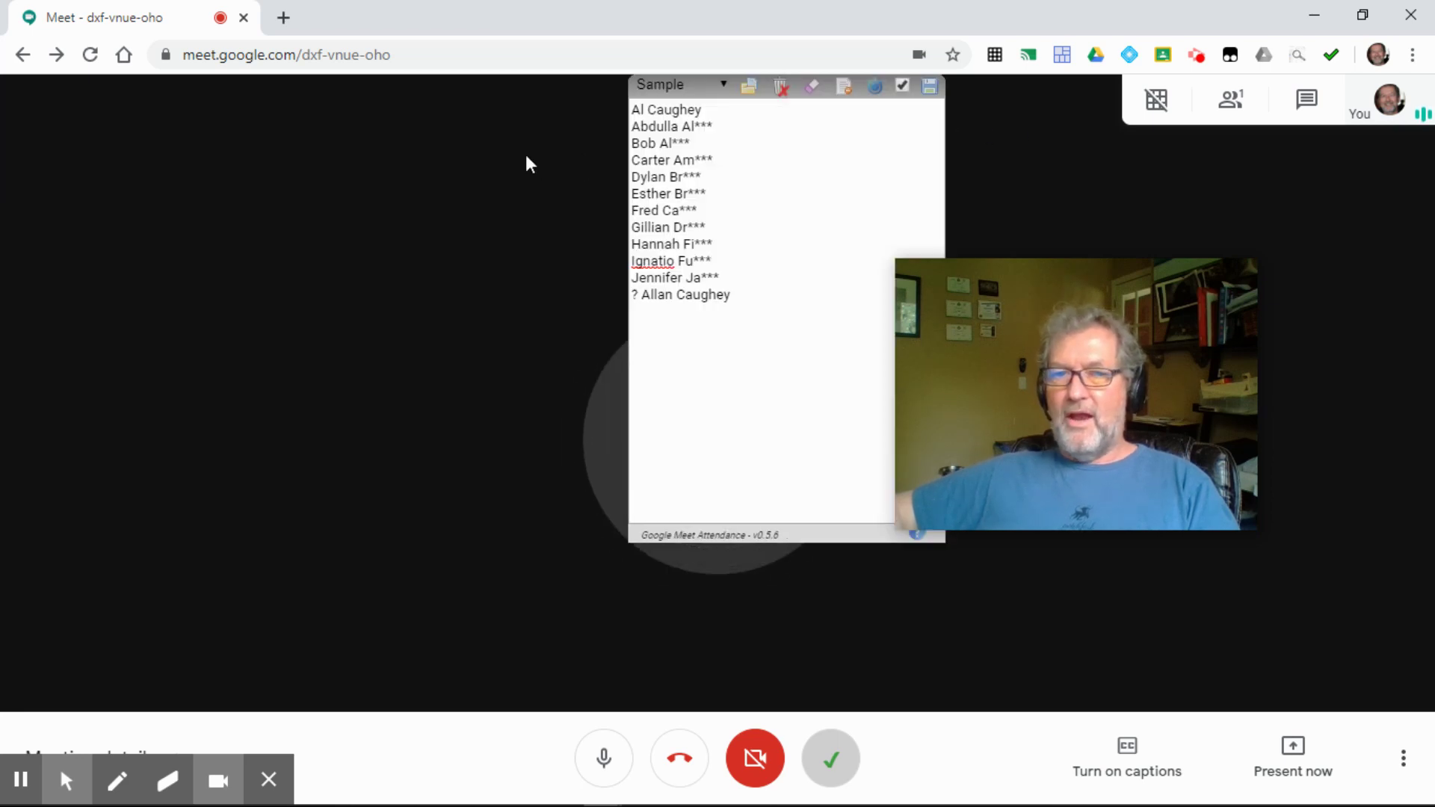
{"action": "mouse_move", "coordinate": [778, 142]}
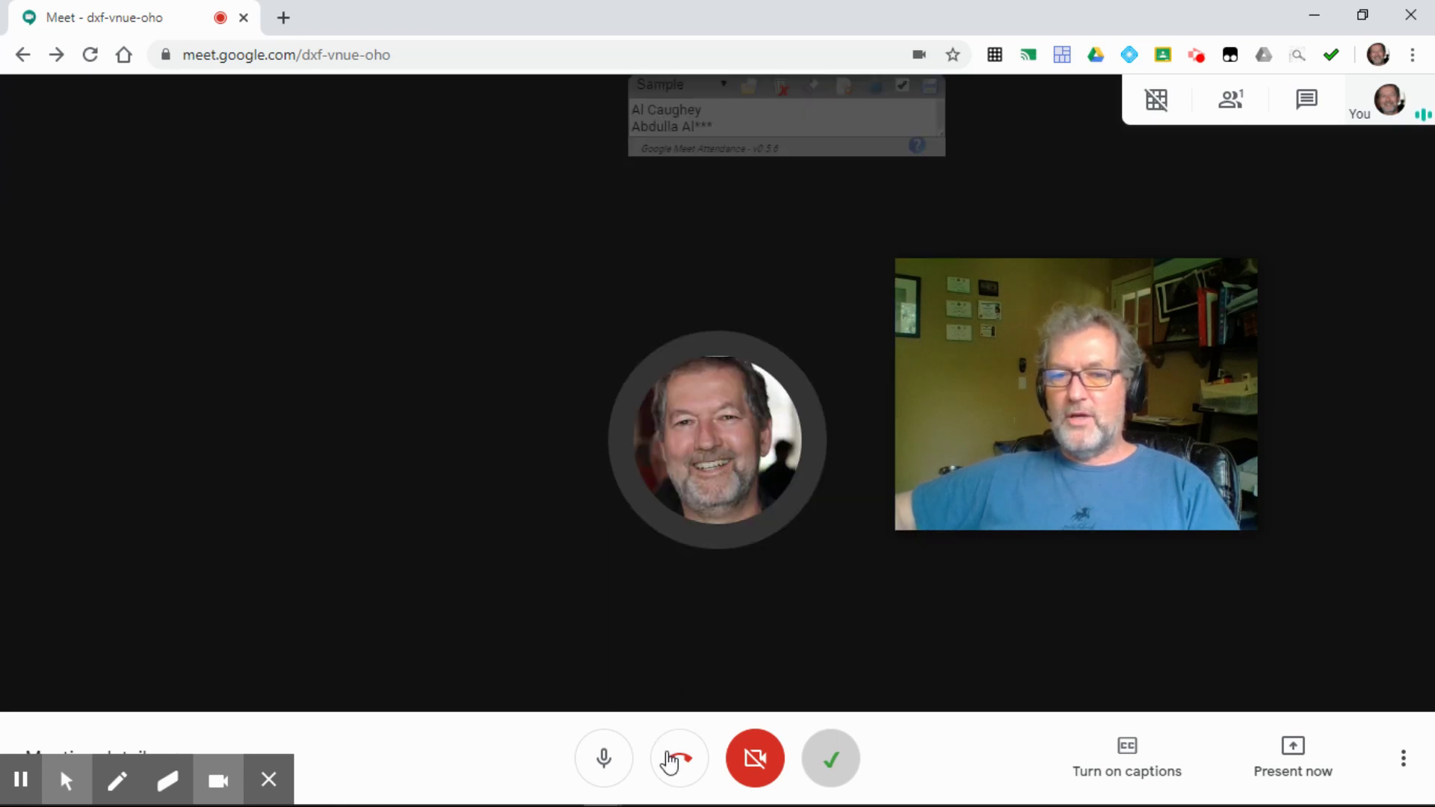
Leave the meeting and save the Sample class's attendance as a CSV file.
{"action": "left_click", "coordinate": [673, 758]}
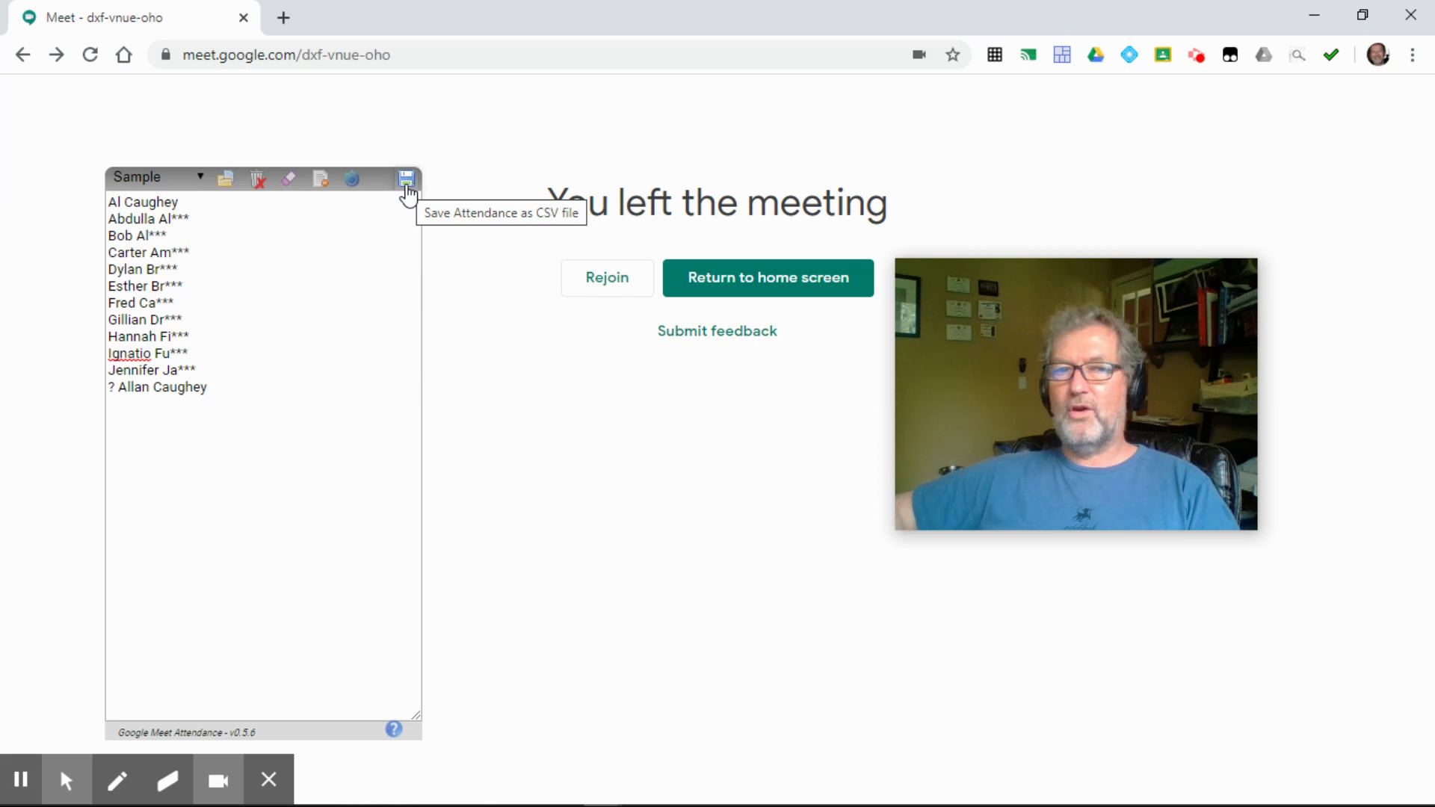
{"action": "left_click", "coordinate": [406, 183]}
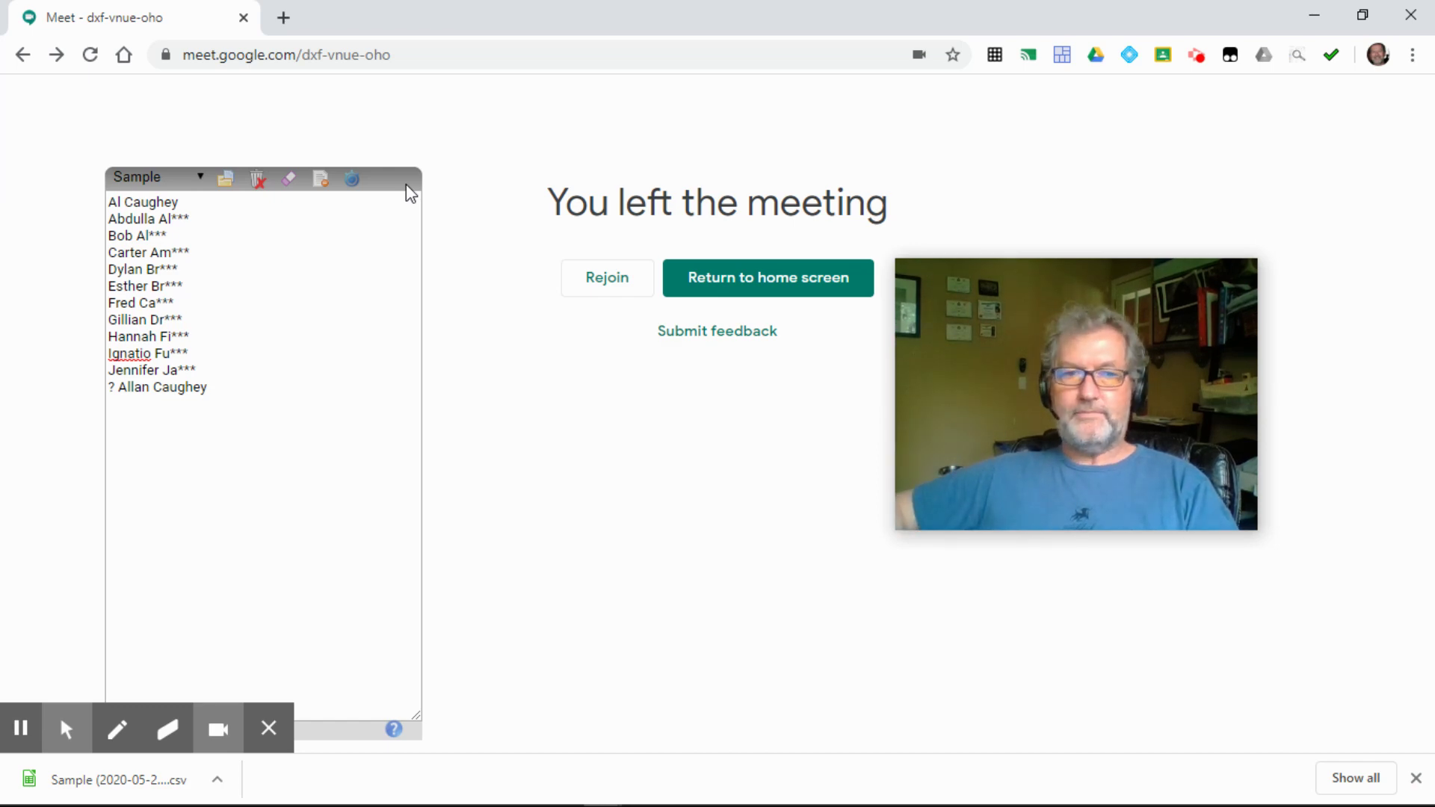
Request deletion of the Sample class and cancel it at the confirmation.
{"action": "mouse_move", "coordinate": [358, 236]}
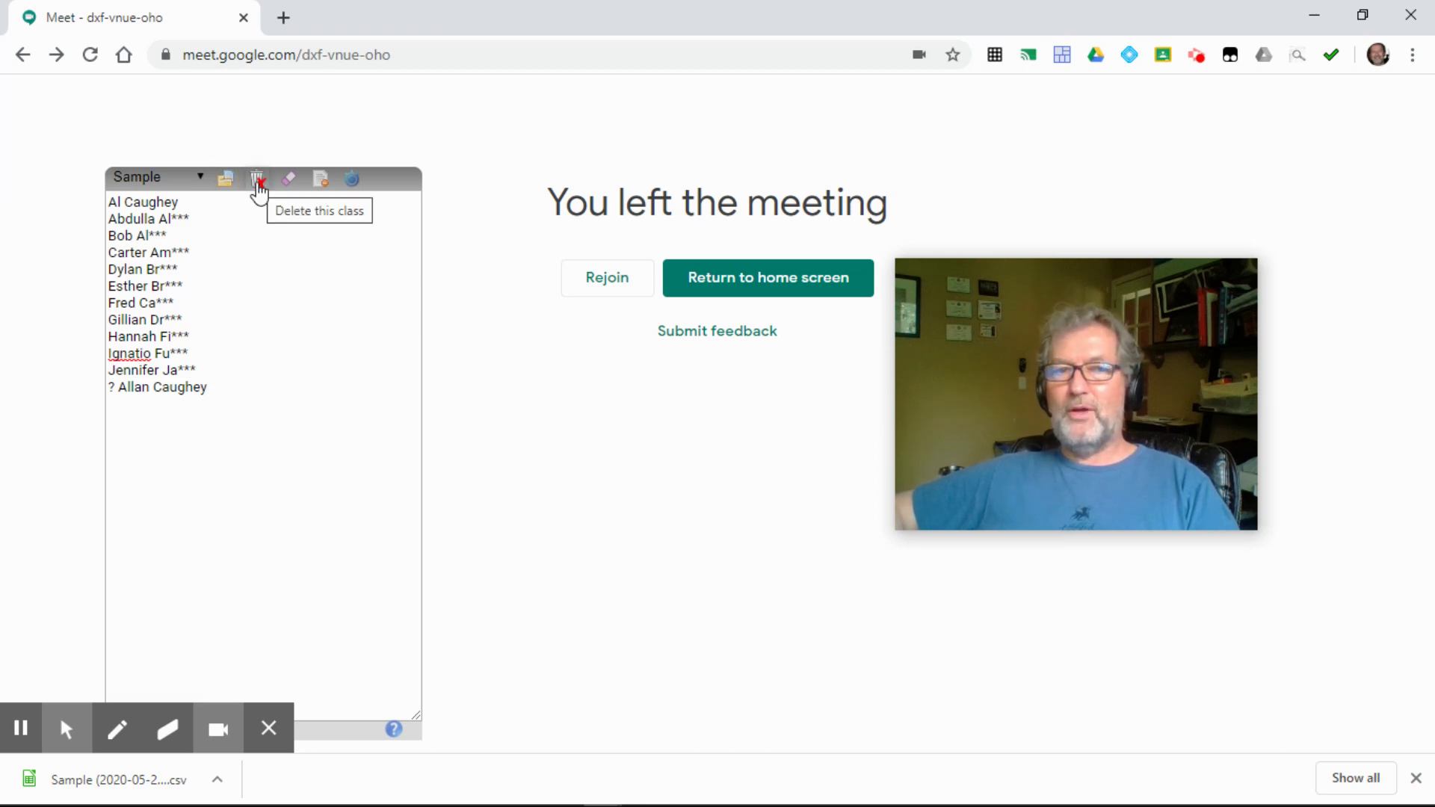
{"action": "left_click", "coordinate": [257, 181]}
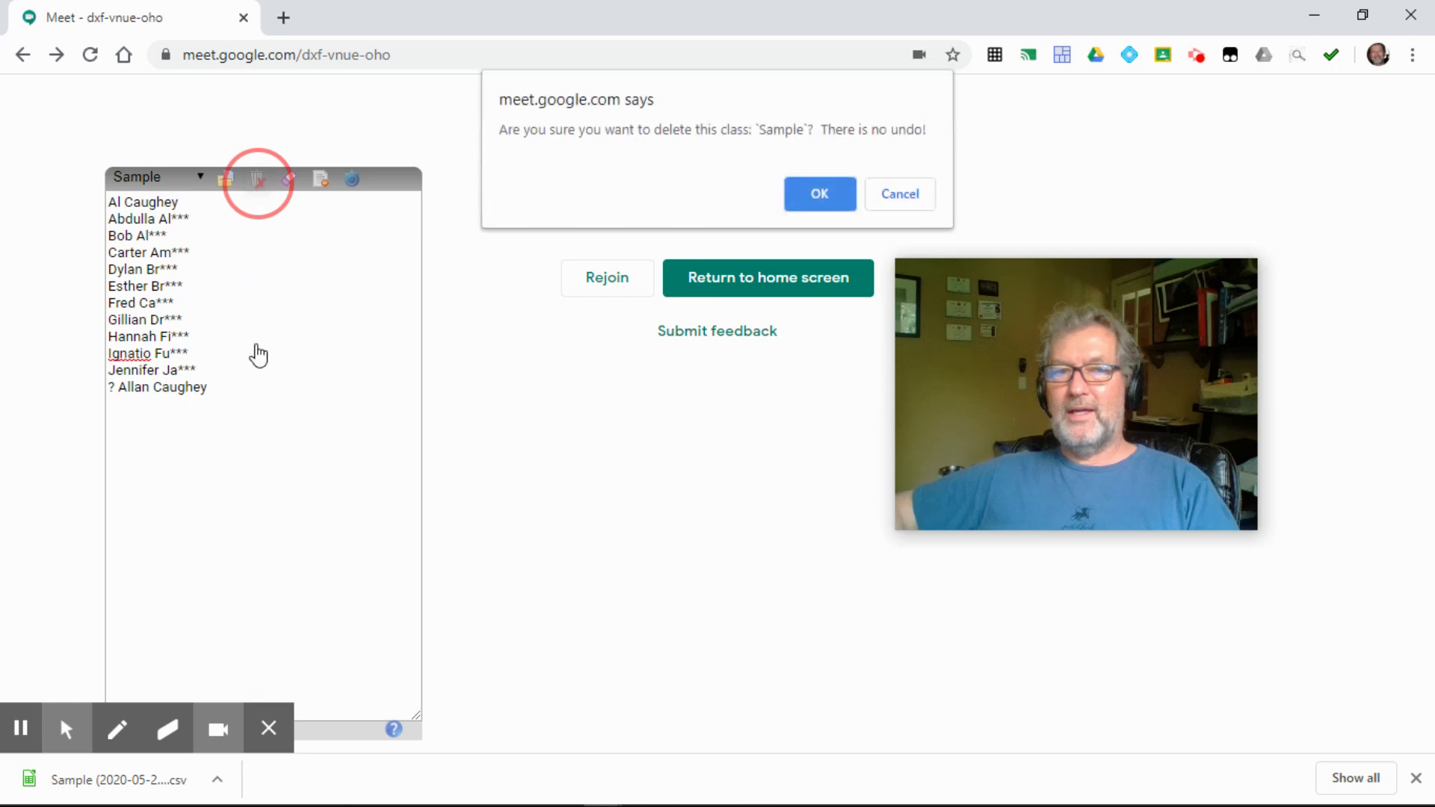
{"action": "left_click", "coordinate": [899, 194]}
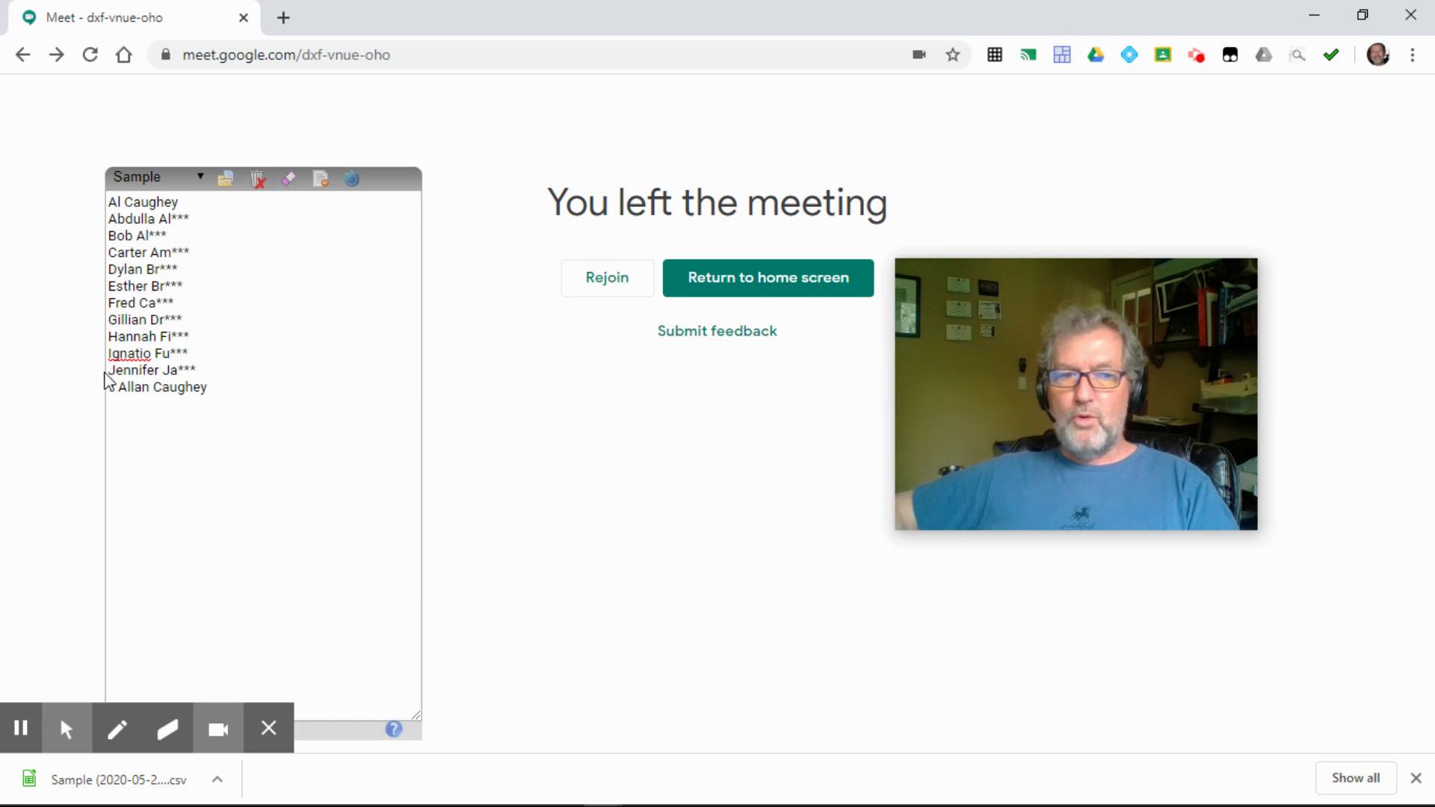
Clear the attendance marks from the names in the Sample class, and open the list of classes.
{"action": "left_click", "coordinate": [287, 181]}
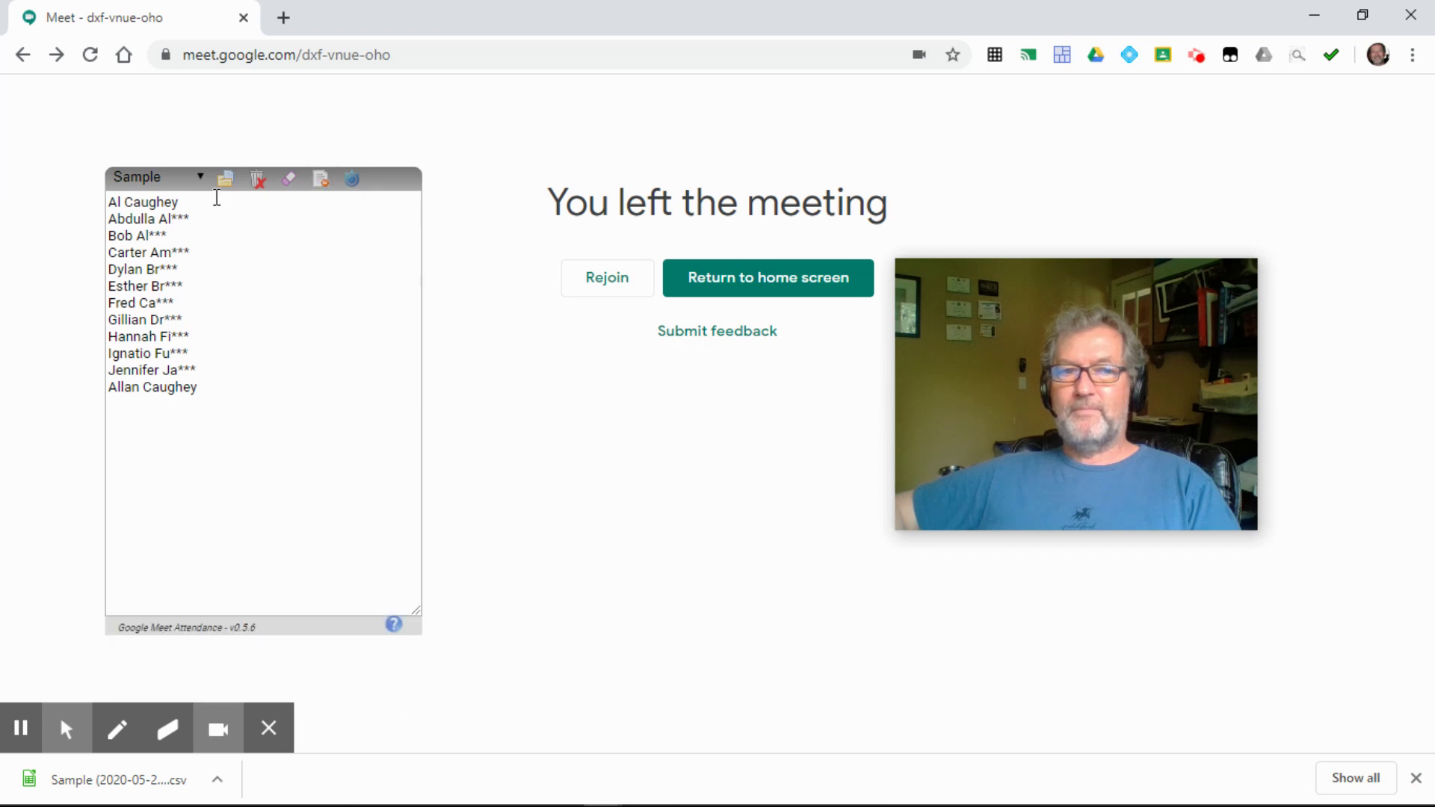
{"action": "left_click", "coordinate": [200, 178]}
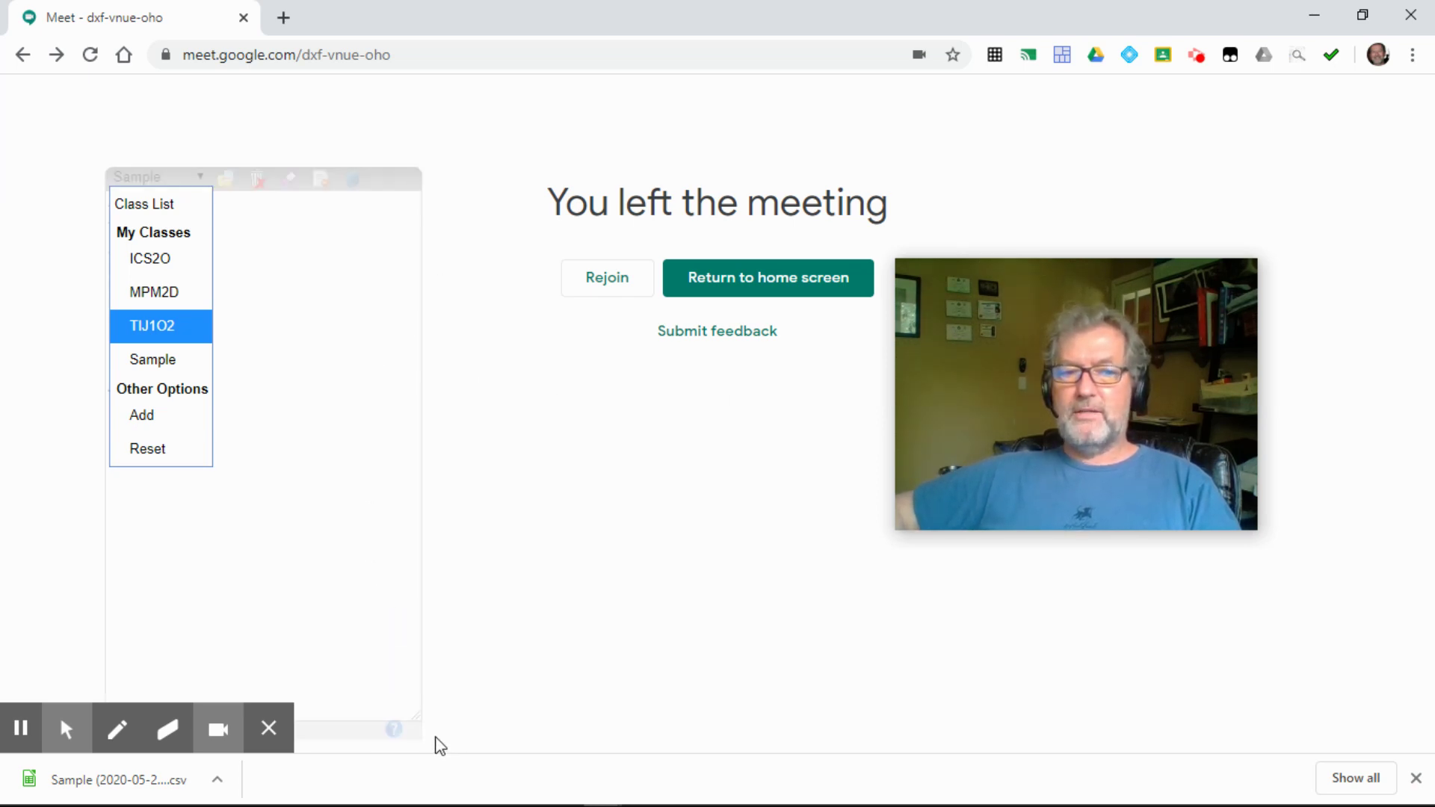
Open the attendance panel's built-in help and move the panel slightly upward.
{"action": "left_click", "coordinate": [405, 725]}
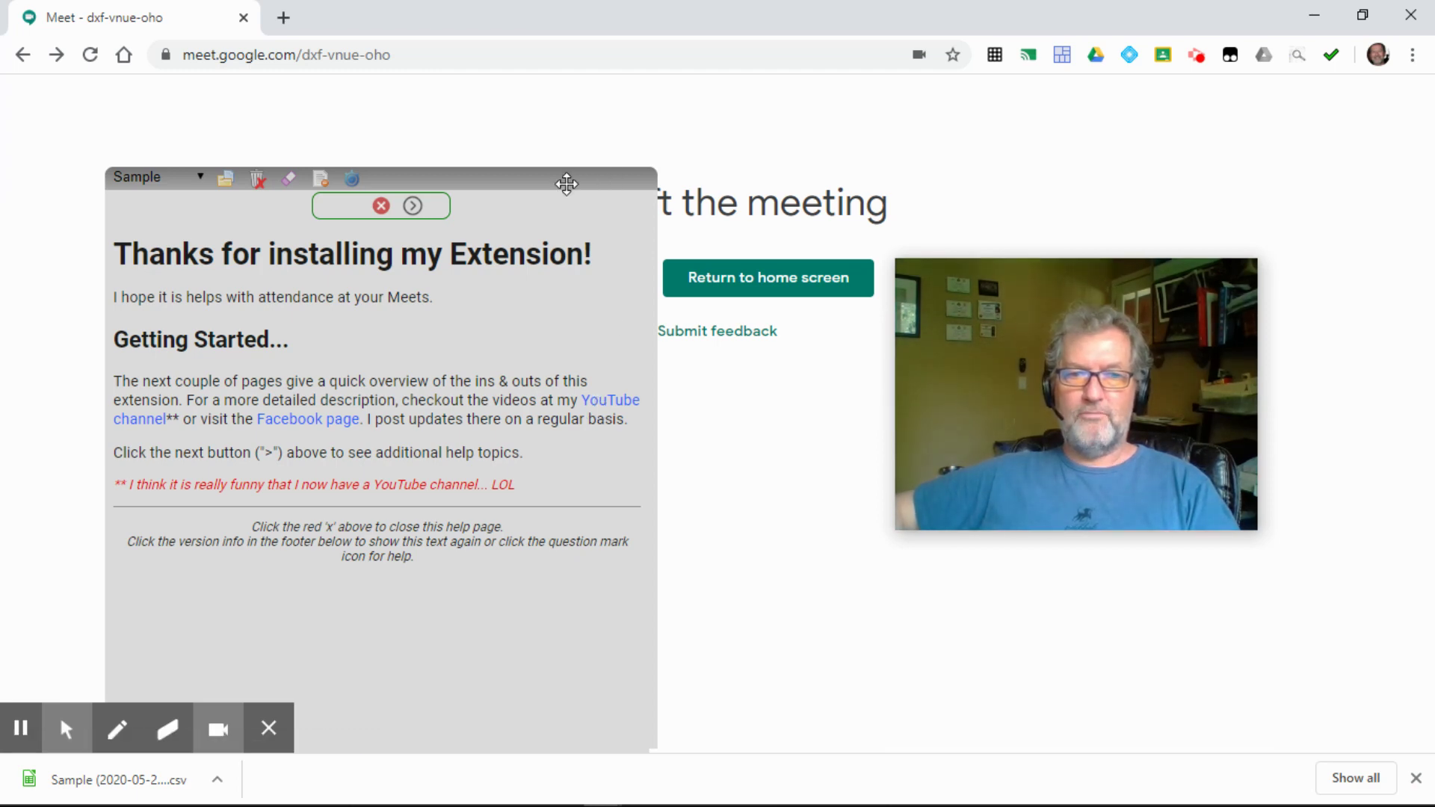
{"action": "left_click_drag", "start_coordinate": [548, 173], "coordinate": [570, 122]}
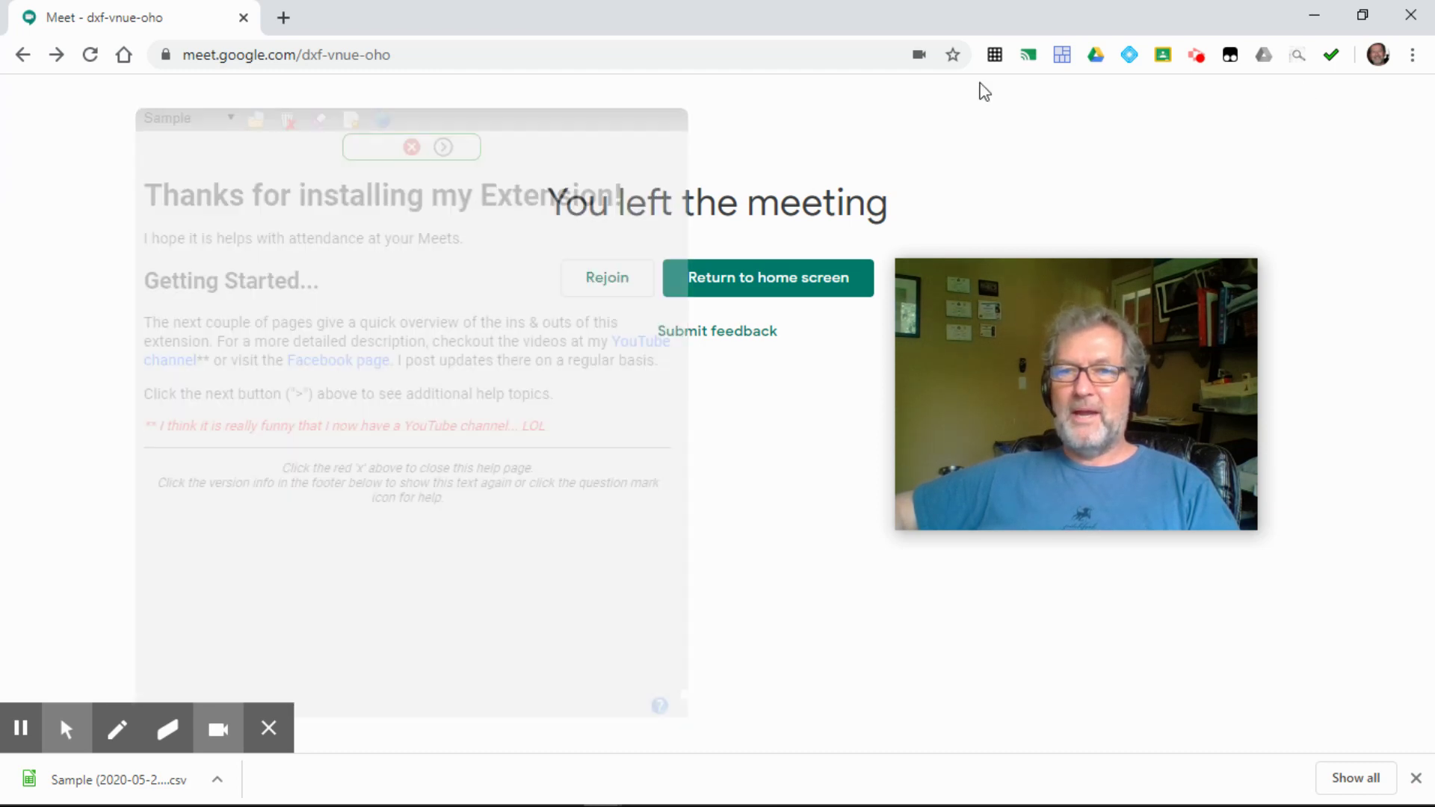
Open the Google Meet Attendance Facebook page through the browser extension's links.
{"action": "left_click", "coordinate": [1331, 55]}
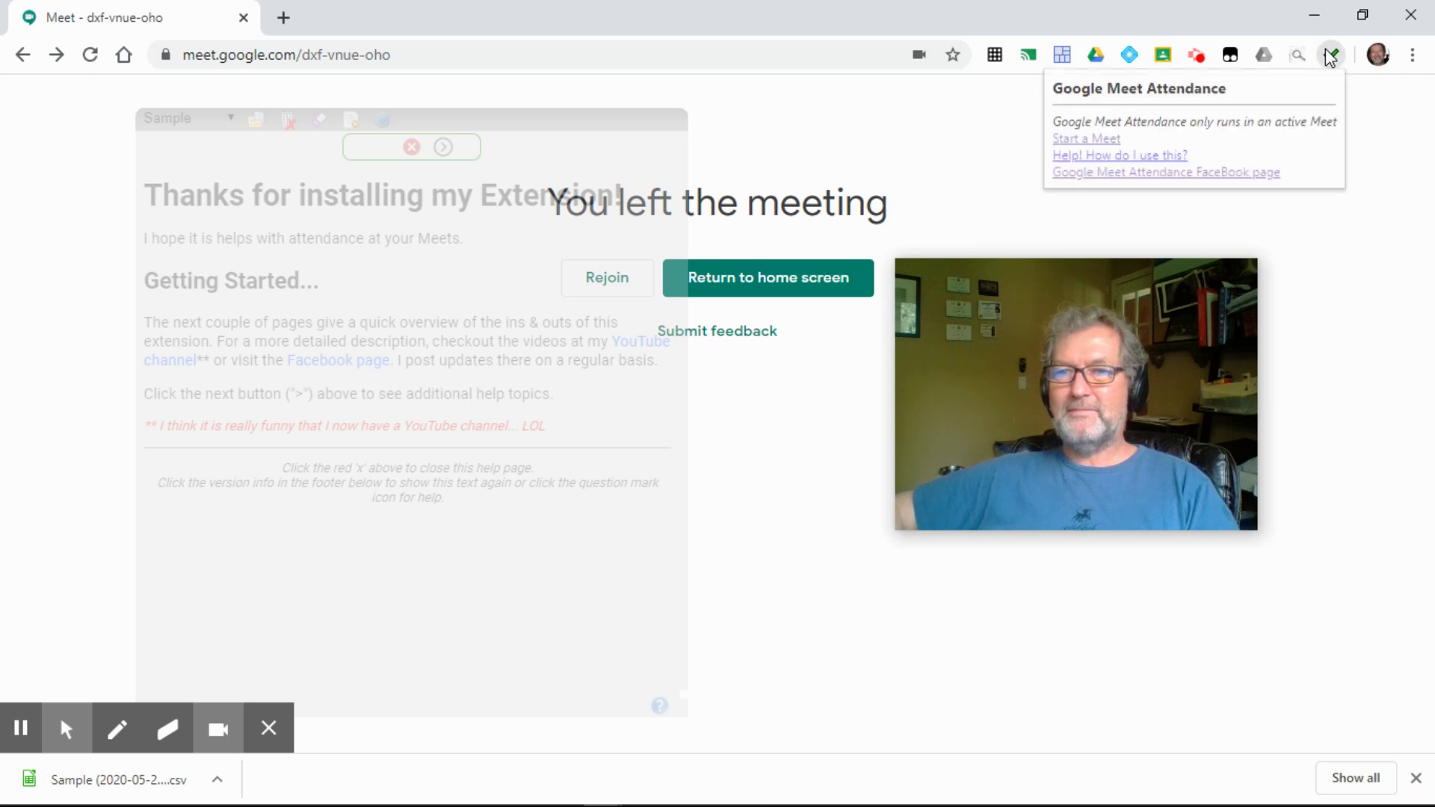
{"action": "left_click", "coordinate": [1101, 172]}
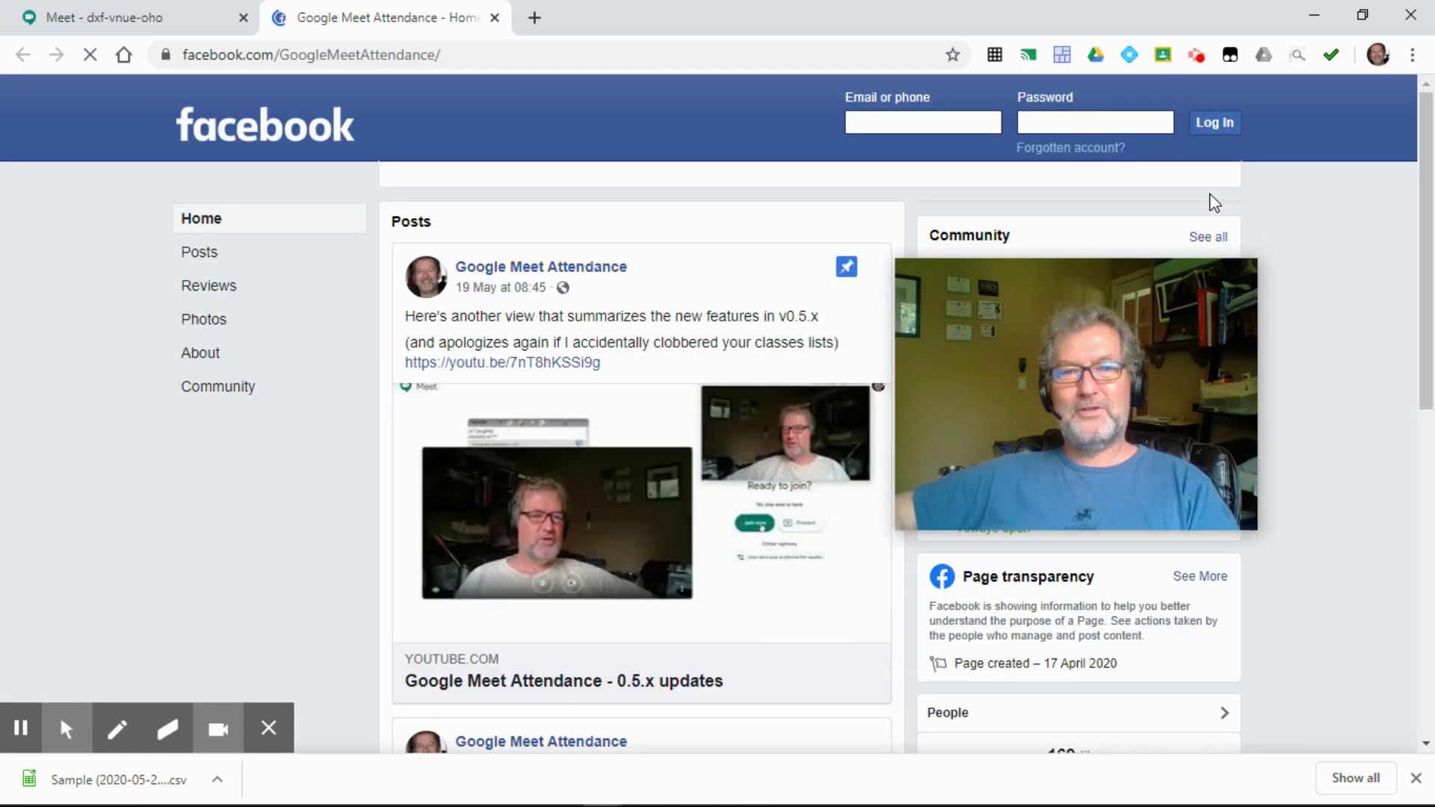
Open the extension's full help page and look through its instructions to the Other Links section.
{"action": "left_click", "coordinate": [1331, 55]}
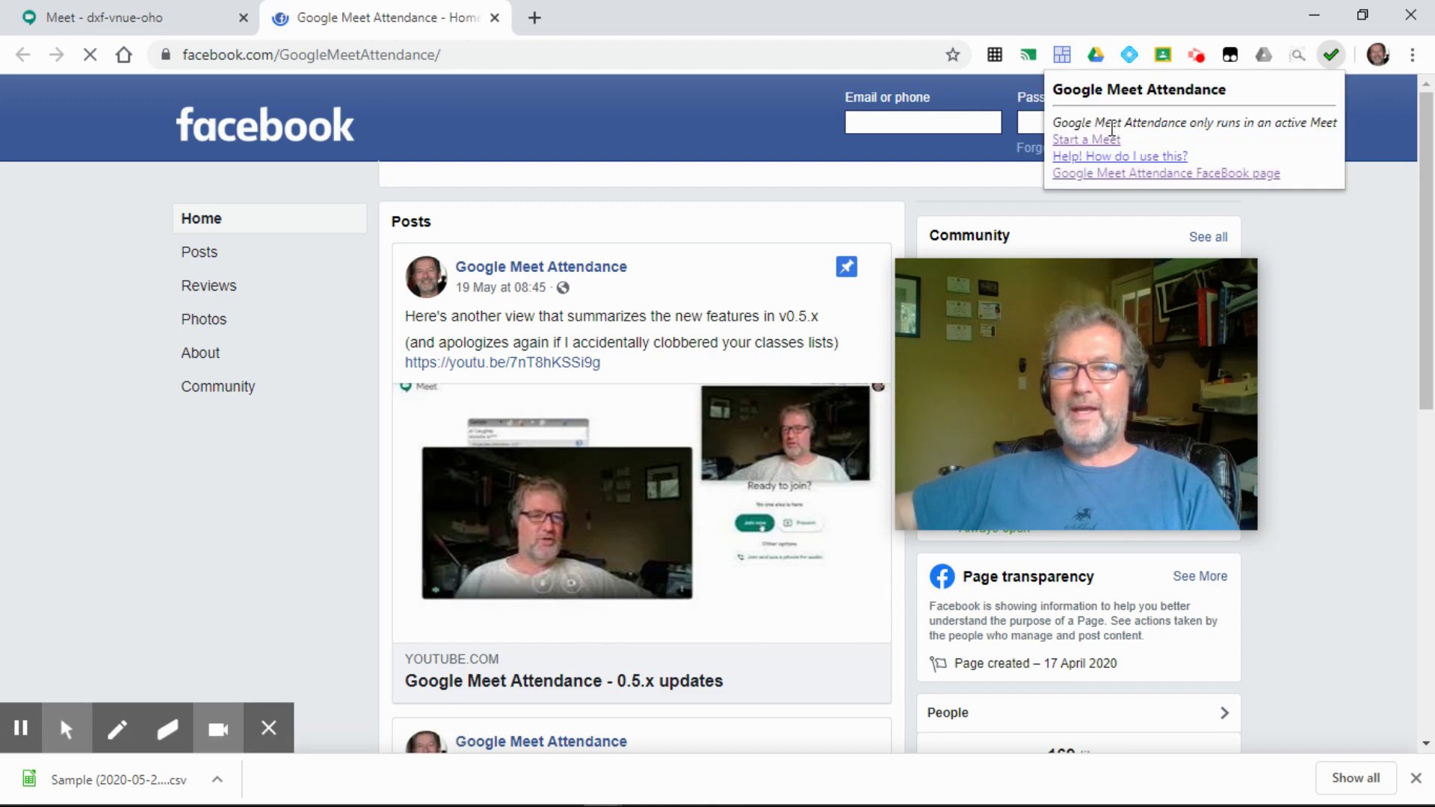
{"action": "left_click", "coordinate": [1089, 157]}
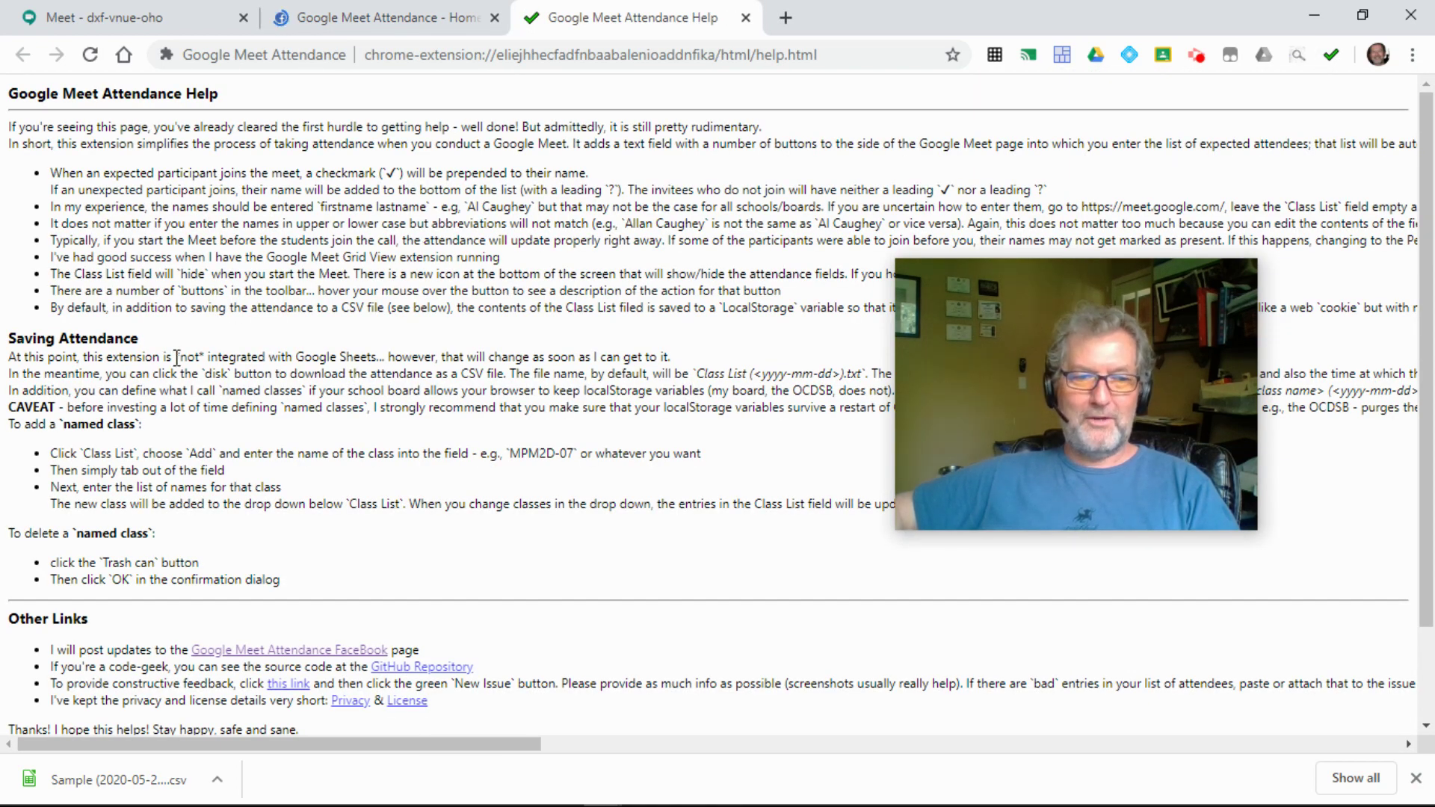
{"action": "scroll", "coordinate": [157, 377], "scroll_direction": "down", "scroll_amount": 3}
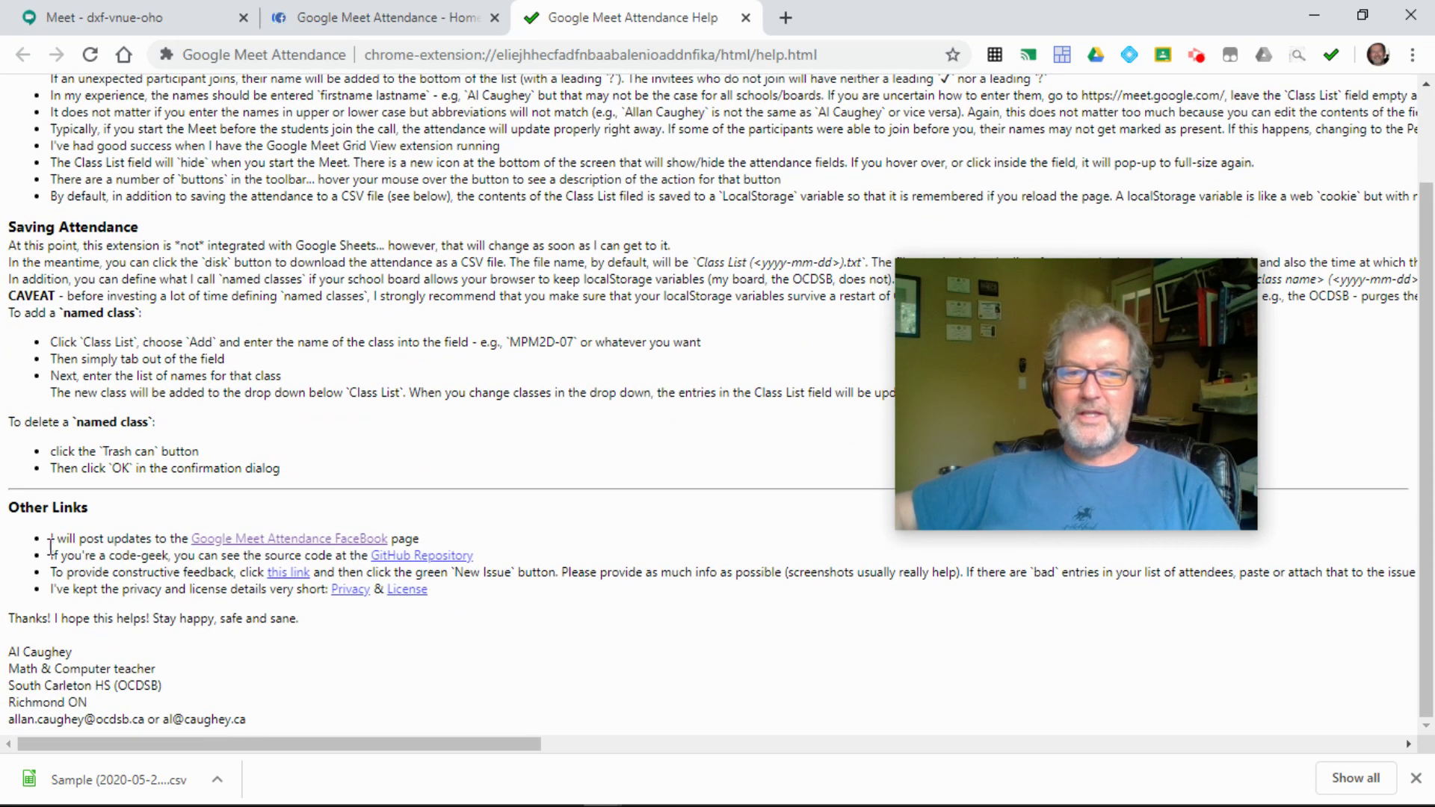